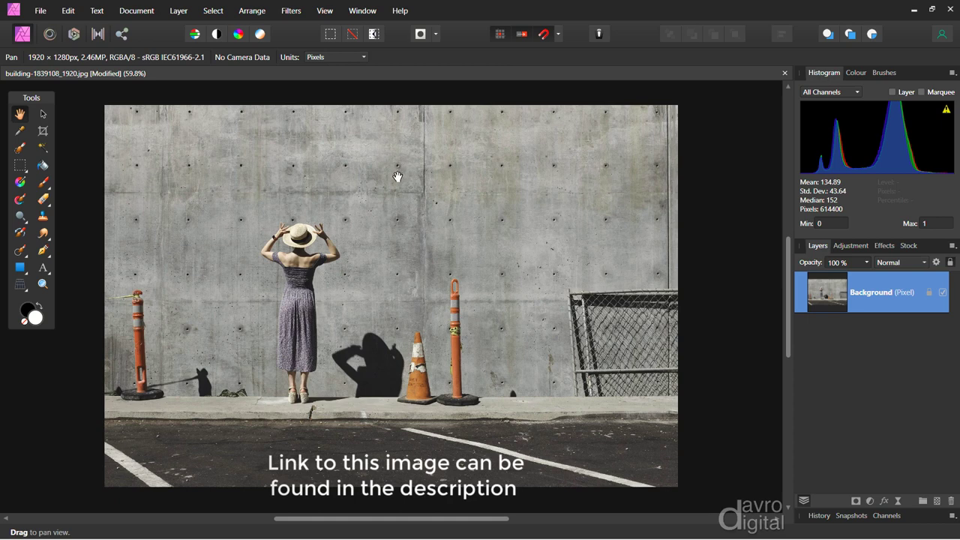
Draw a closed straight-edged freehand selection loosely around the orange traffic cone and its black base.
left_click(411, 374)
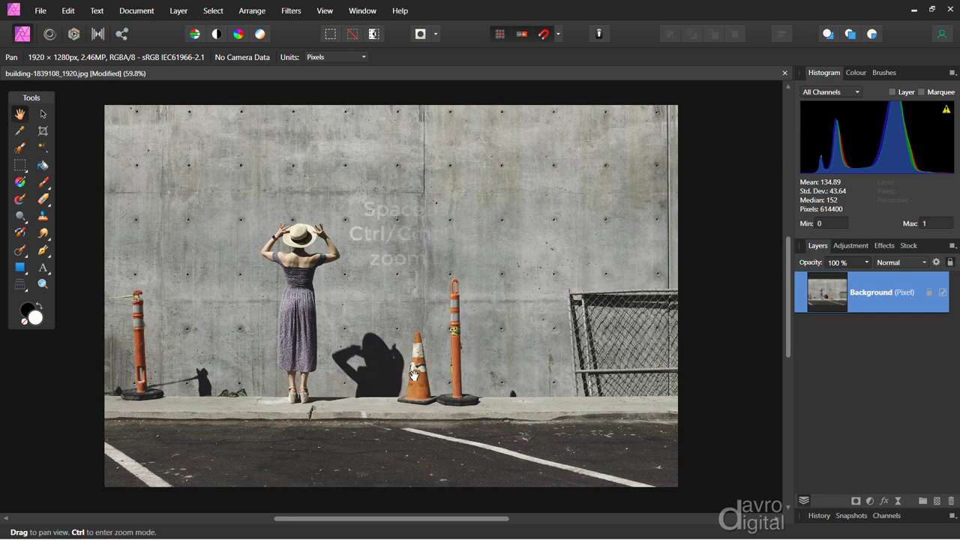
key("ctrl")
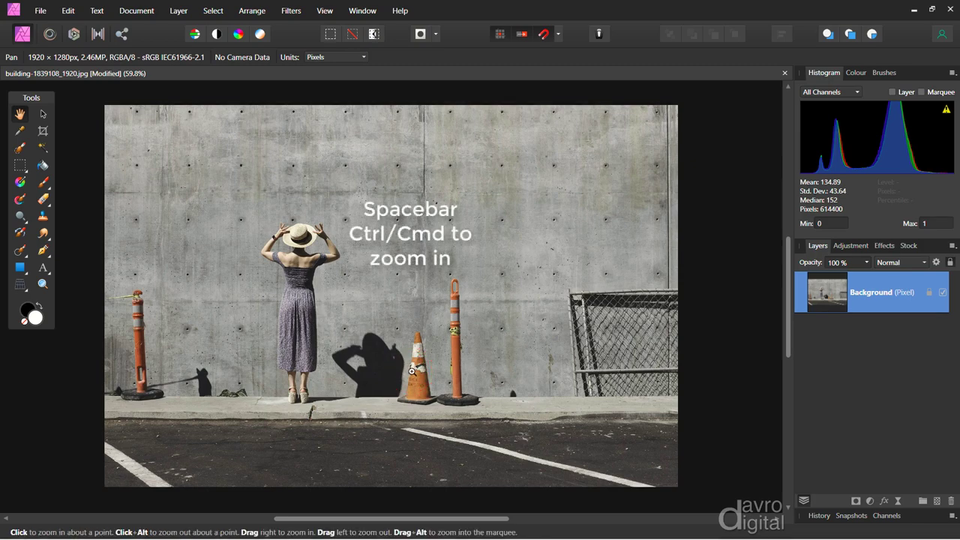
left_click(412, 371)
left_click(412, 371)
left_click(412, 372)
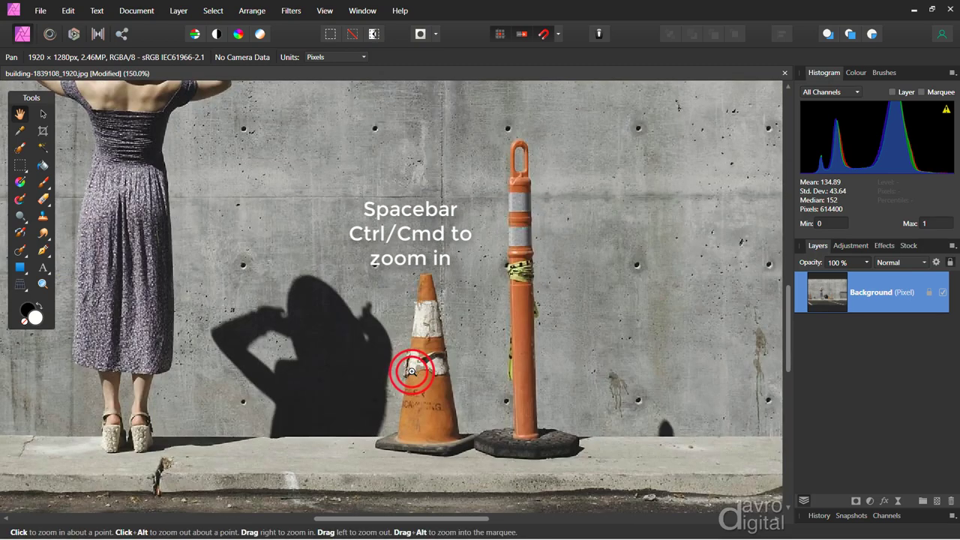
left_click(412, 371)
left_click_drag(412, 371, 401, 330)
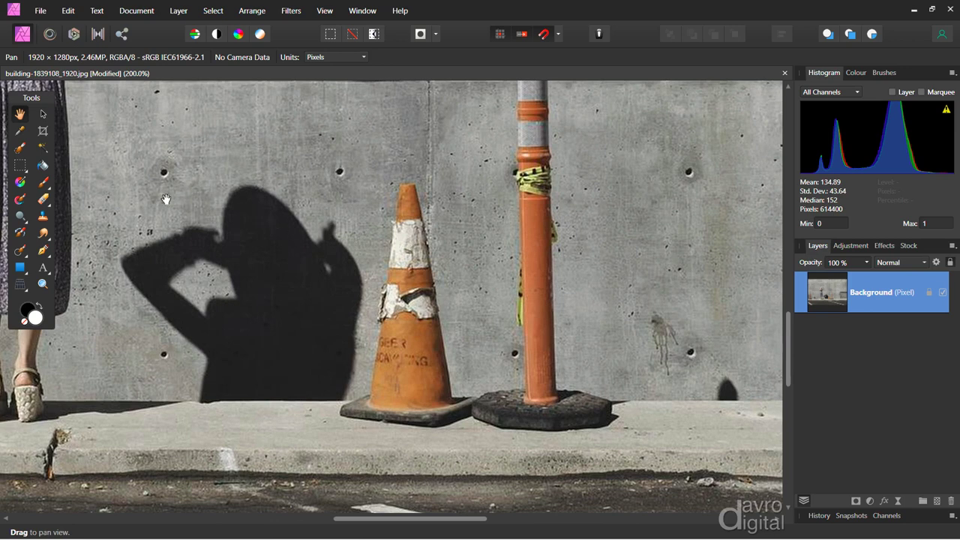
left_click(20, 166)
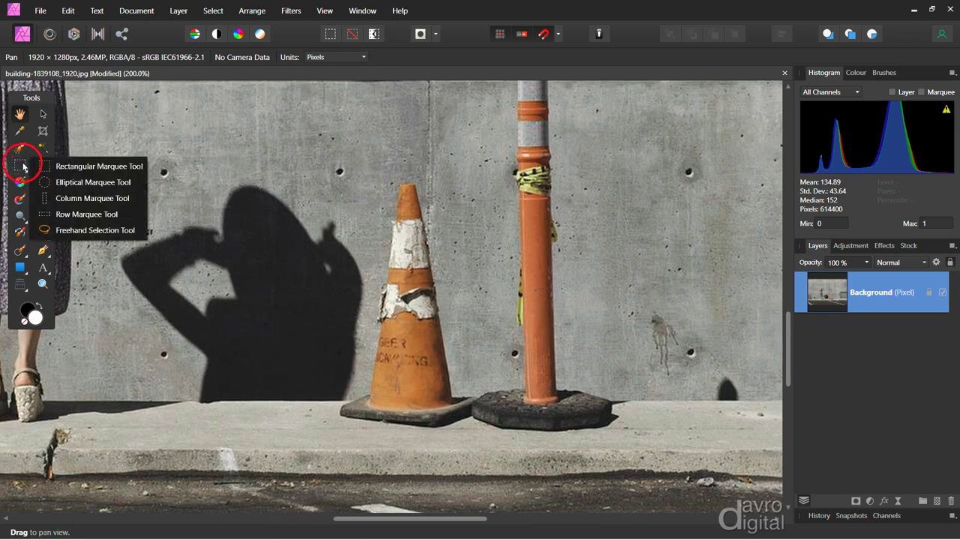
left_click(78, 230)
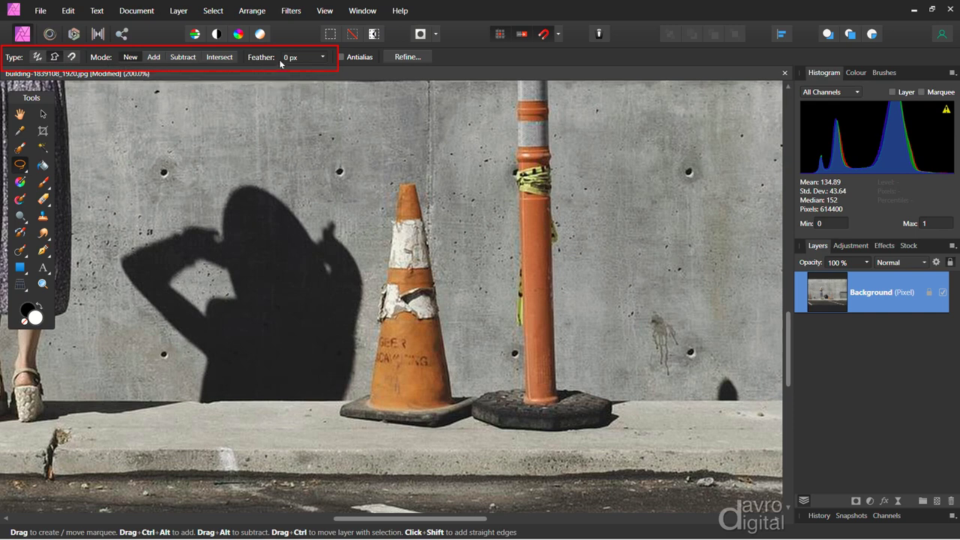
left_click(388, 178)
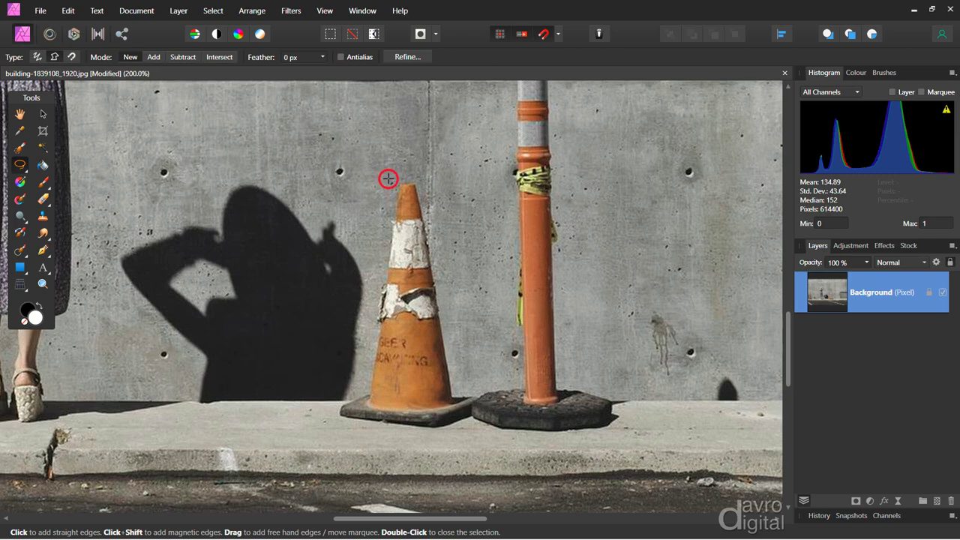
left_click(429, 180)
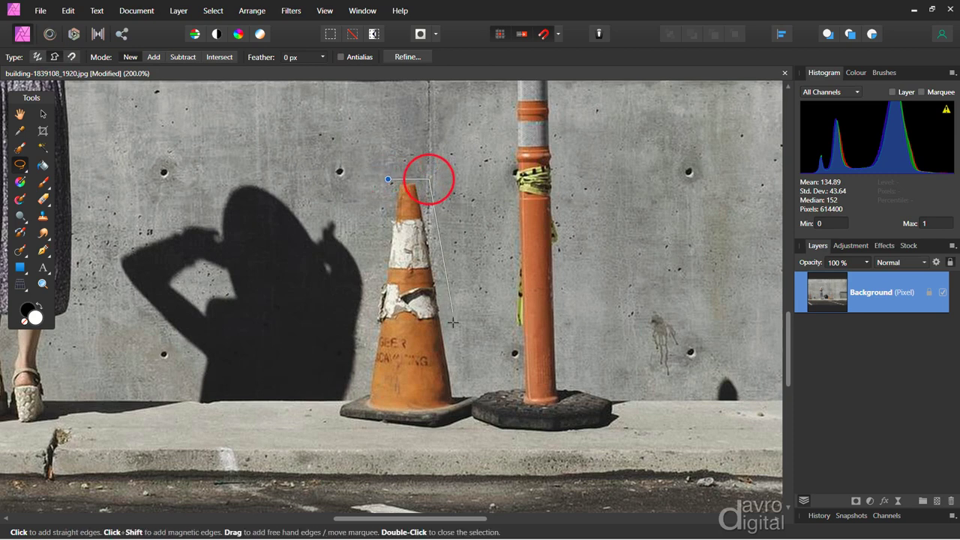
left_click(456, 386)
left_click(485, 388)
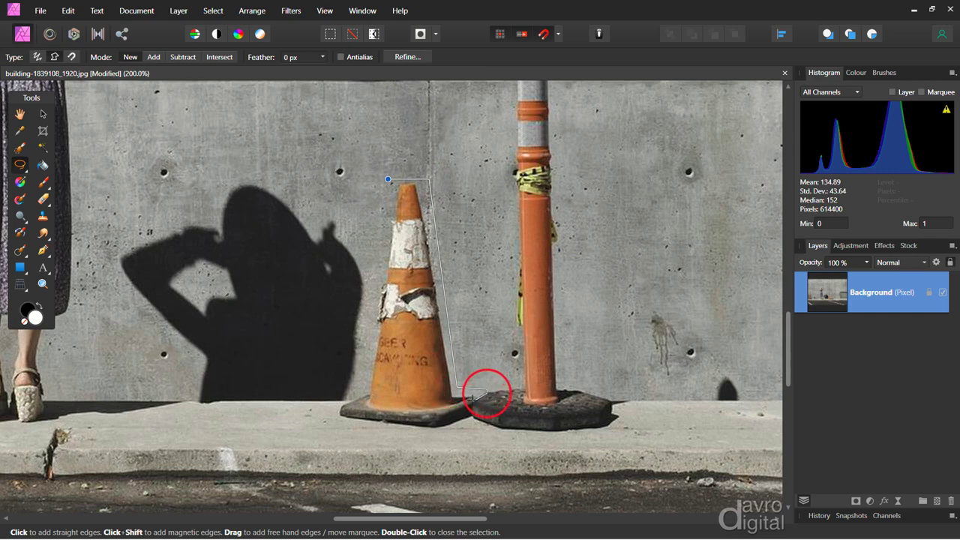
left_click(473, 397)
left_click(471, 429)
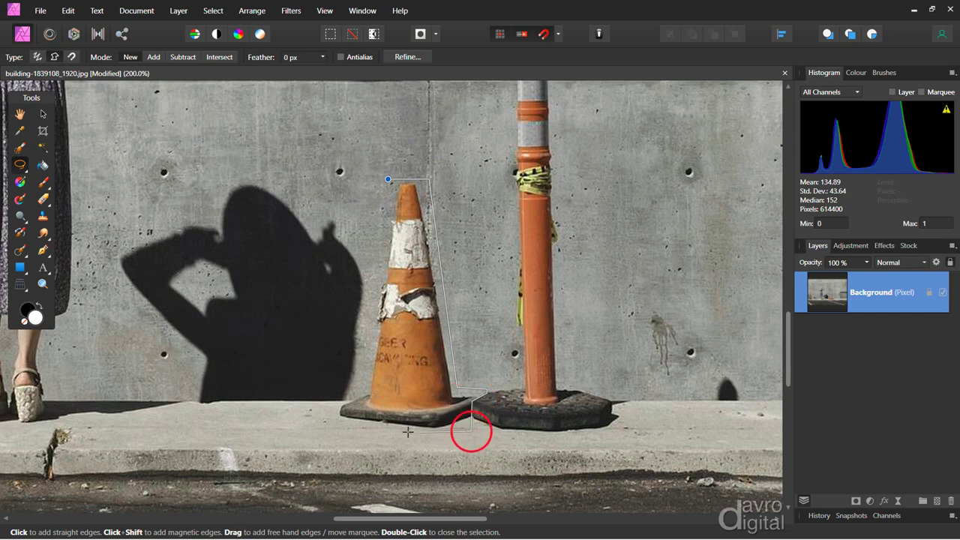
left_click(338, 427)
left_click(335, 402)
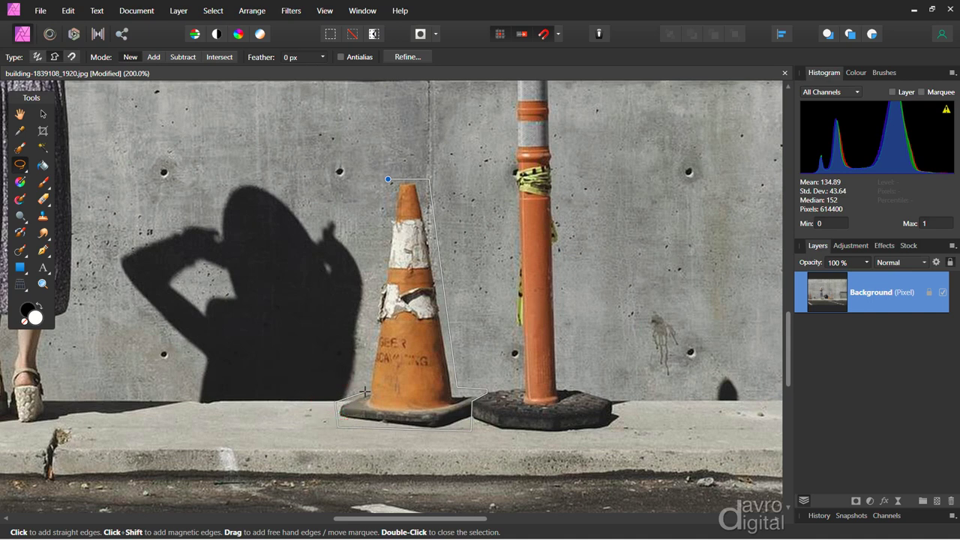
left_click(362, 388)
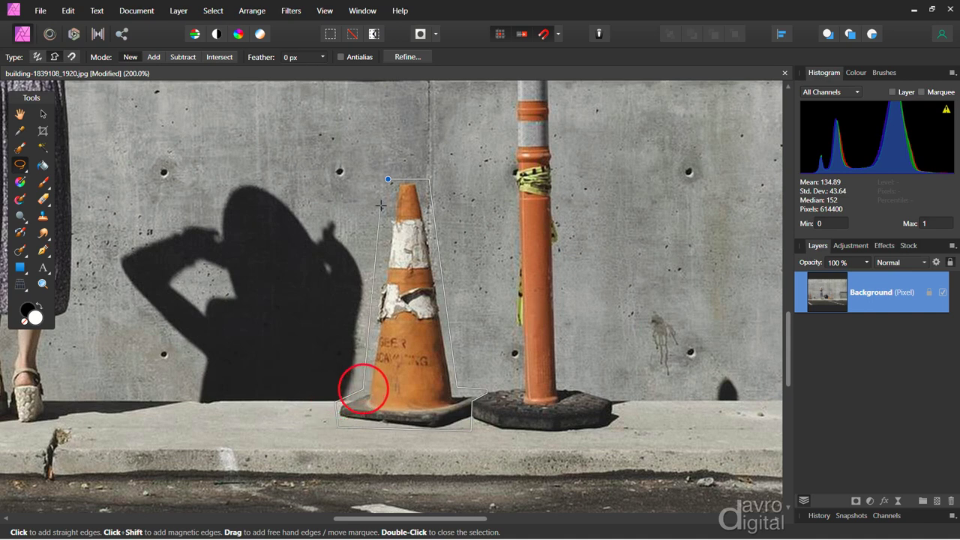
left_click(387, 179)
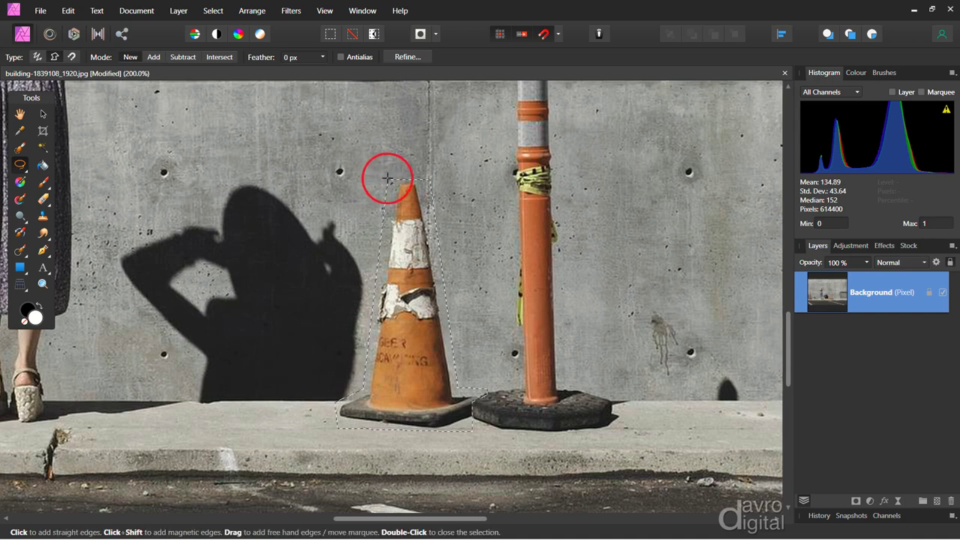
Add a new pixel layer above the Background and name it Clean up.
left_click(937, 501)
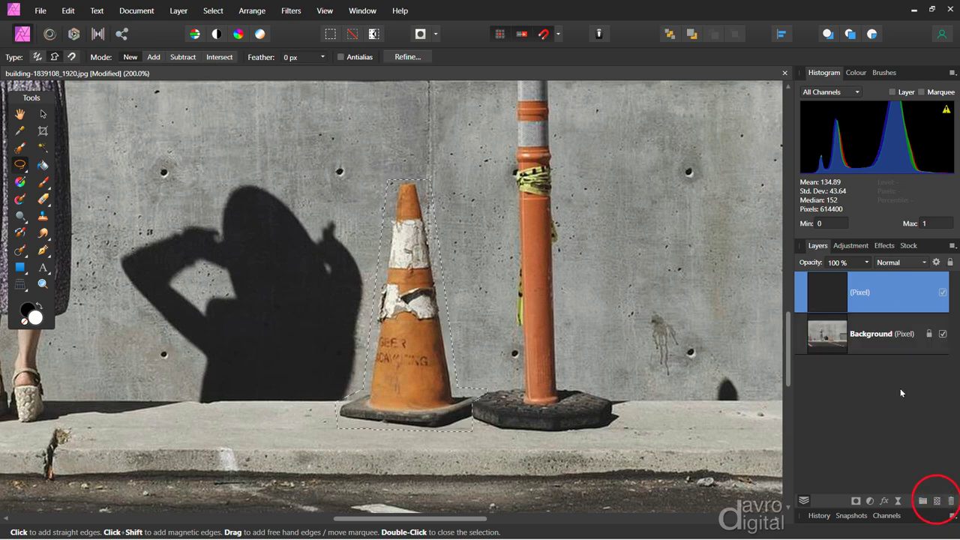
double_click(863, 293)
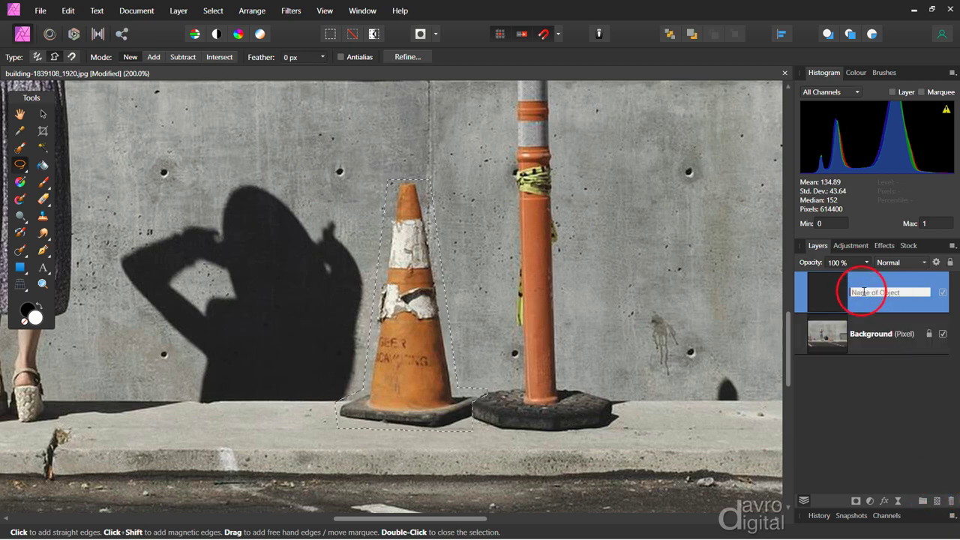
type("c")
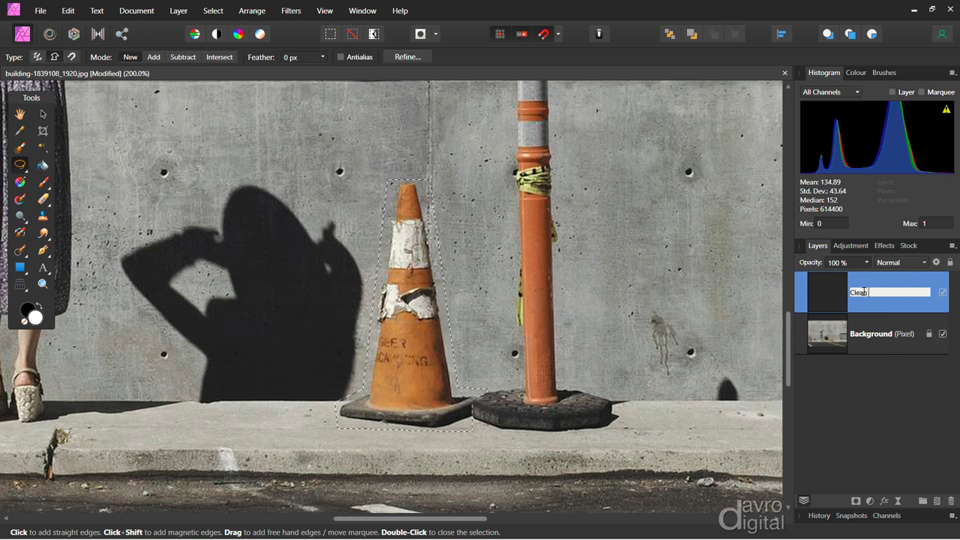
key("Return")
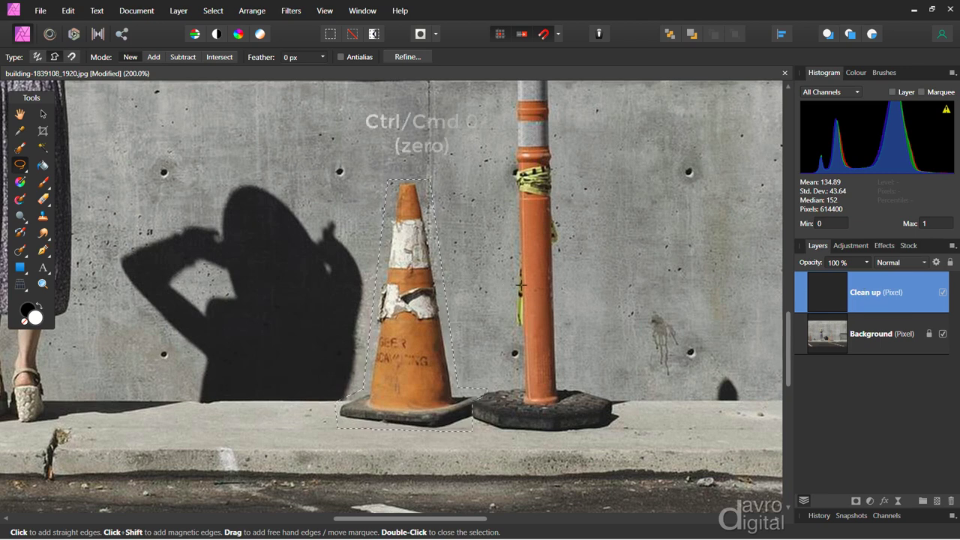
Activate the Patch Tool and set its source to Current Layer & Below.
key("ctrl+0")
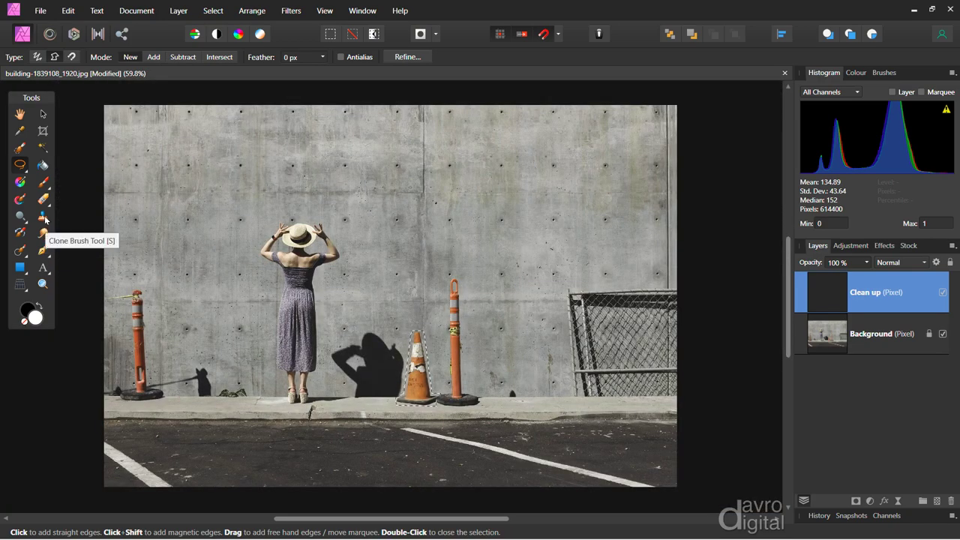
left_click(22, 251)
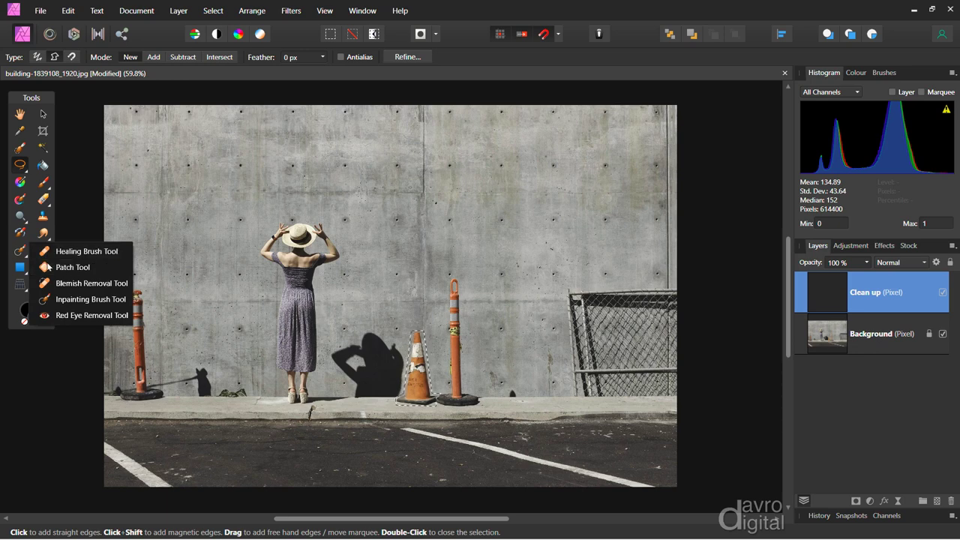
left_click(48, 267)
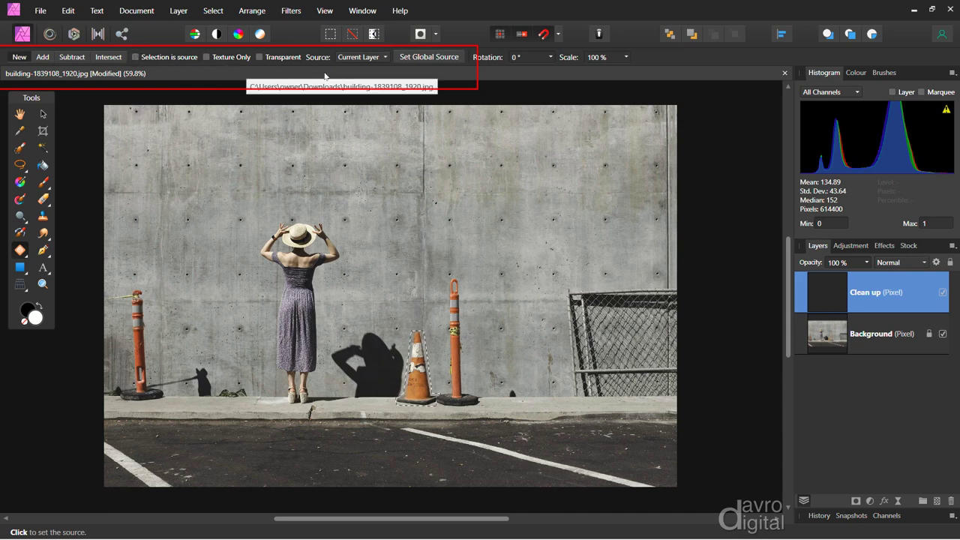
left_click(362, 58)
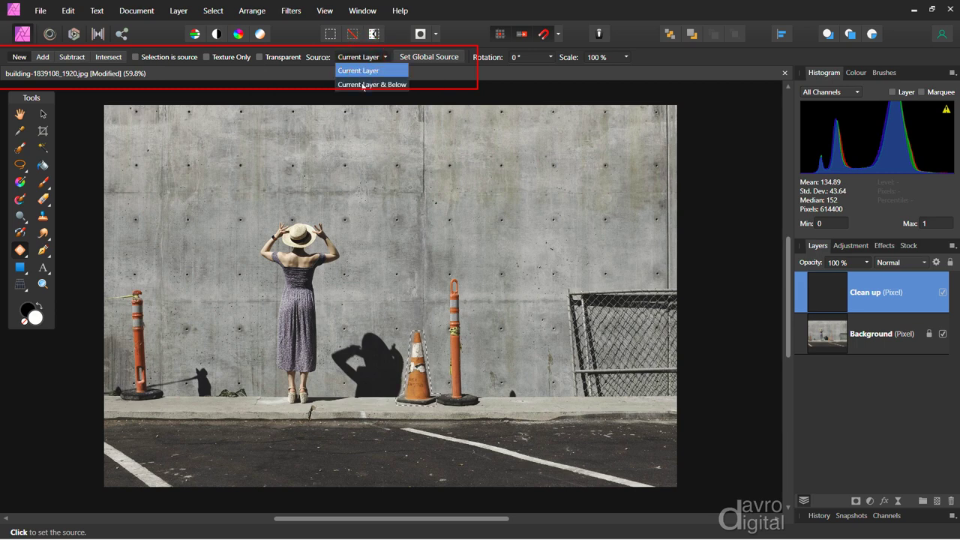
left_click(363, 84)
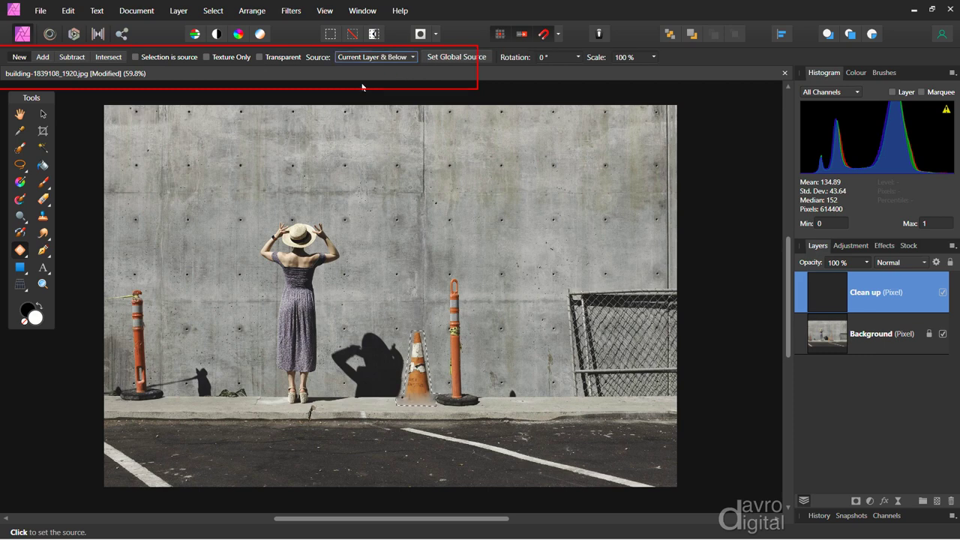
Patch the selected cone with clean wall and pavement from between the orange post and the fence, commit it and clear the selection.
key("Delete")
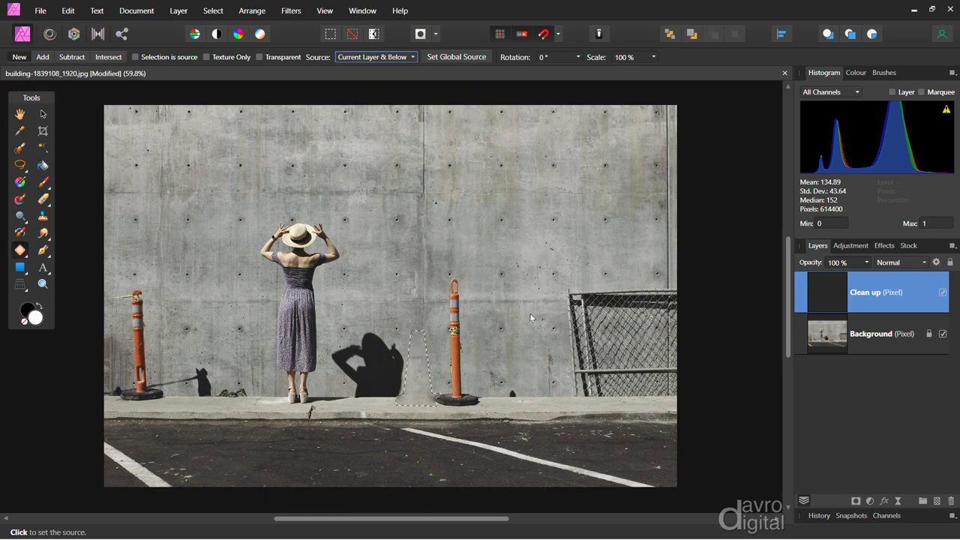
key("ctrl+z")
left_click(439, 296)
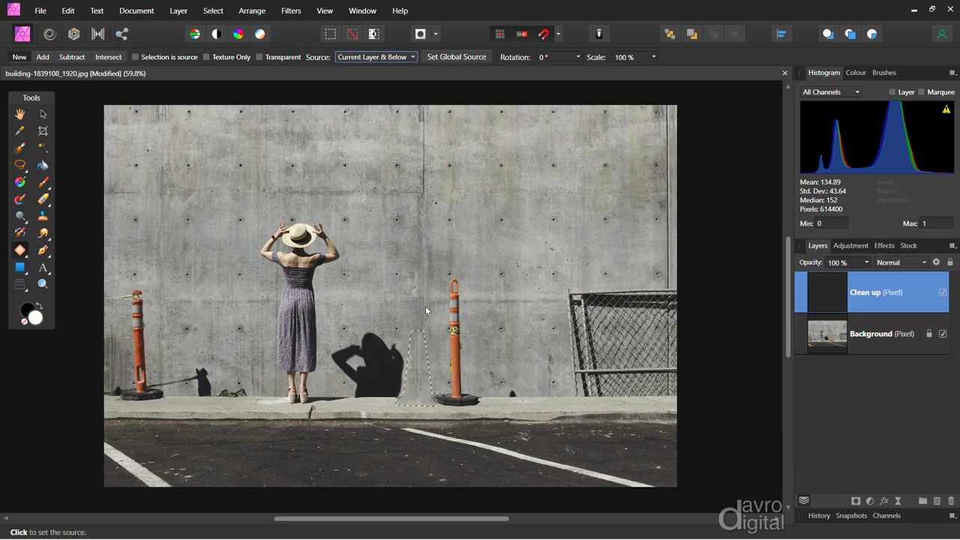
key("ctrl+z")
key("ctrl+y")
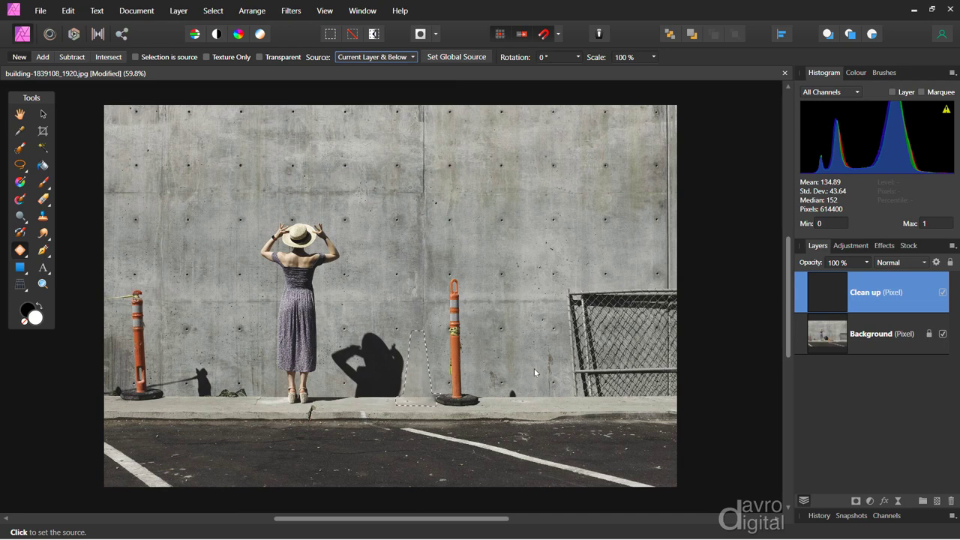
left_click(535, 372)
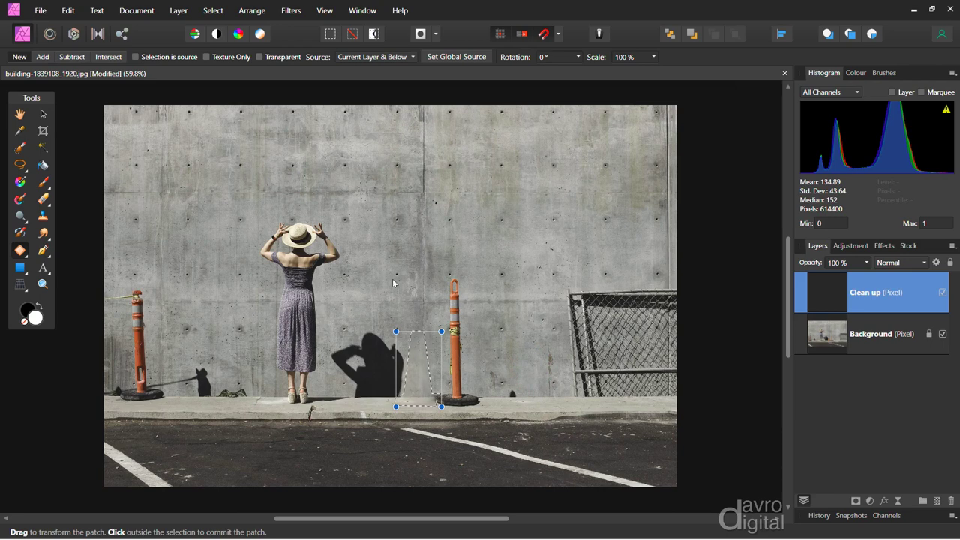
key("h")
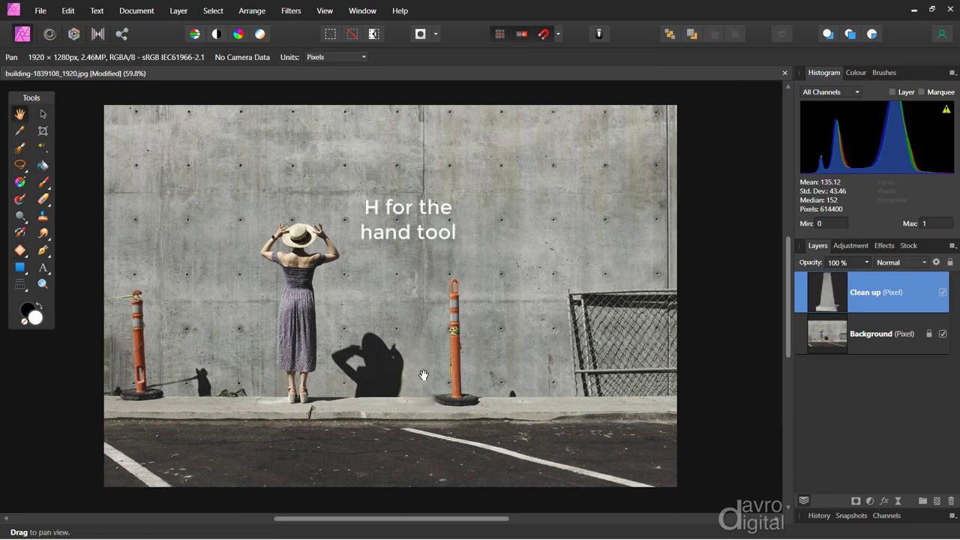
Inspect the patched cone area up close by hiding and showing the Clean up layer.
key("ctrl")
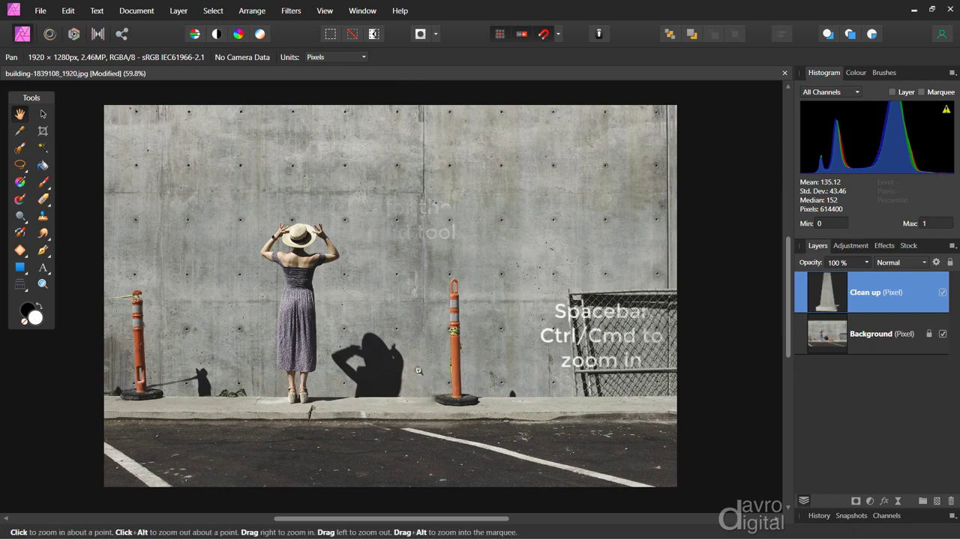
left_click(419, 370)
left_click(419, 371)
left_click(418, 371)
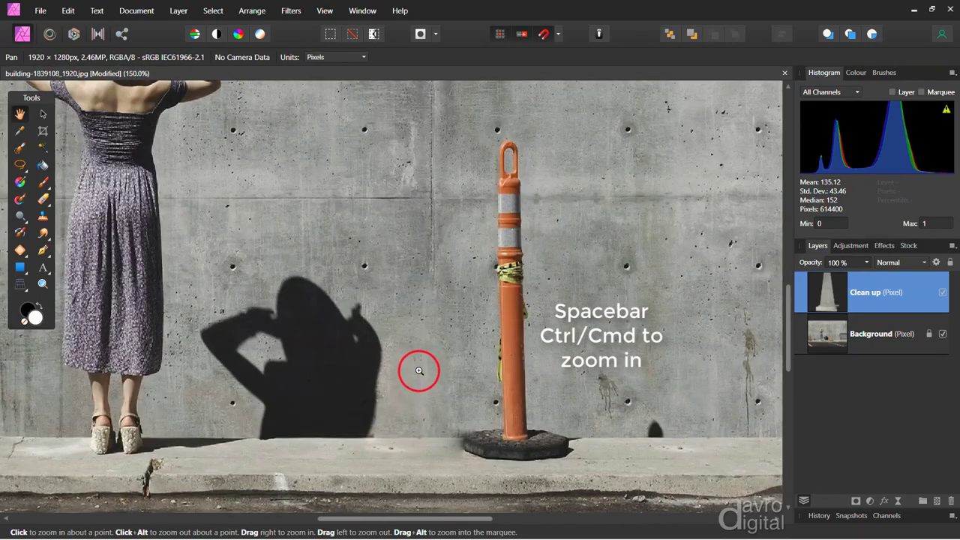
left_click(940, 292)
left_click(941, 291)
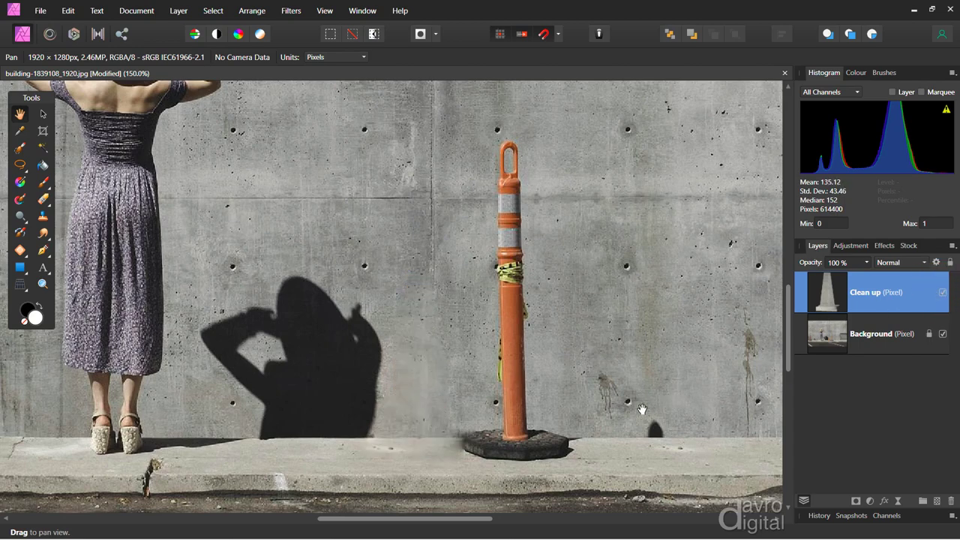
Activate the Clone Brush Tool and set its source to Current Layer & Below.
left_click_drag(636, 398, 525, 338)
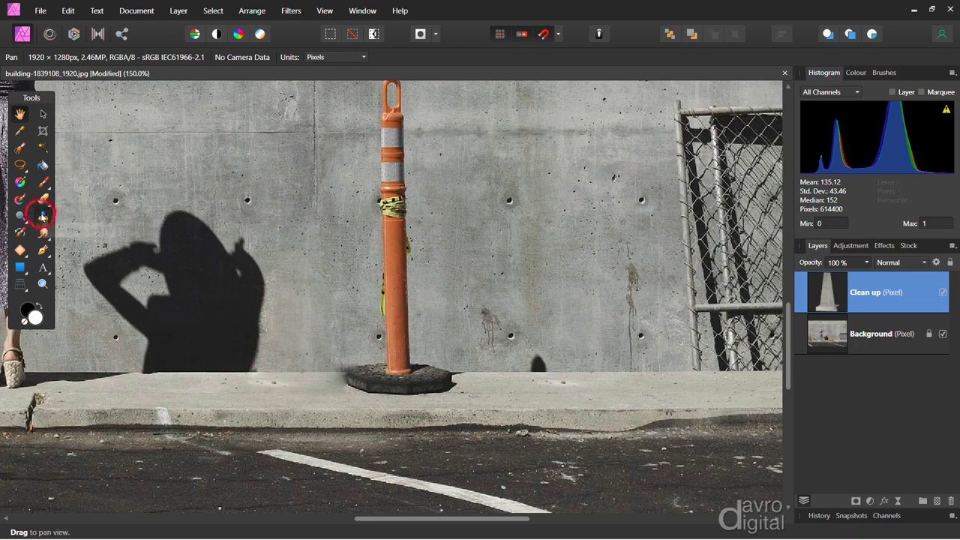
left_click(43, 216)
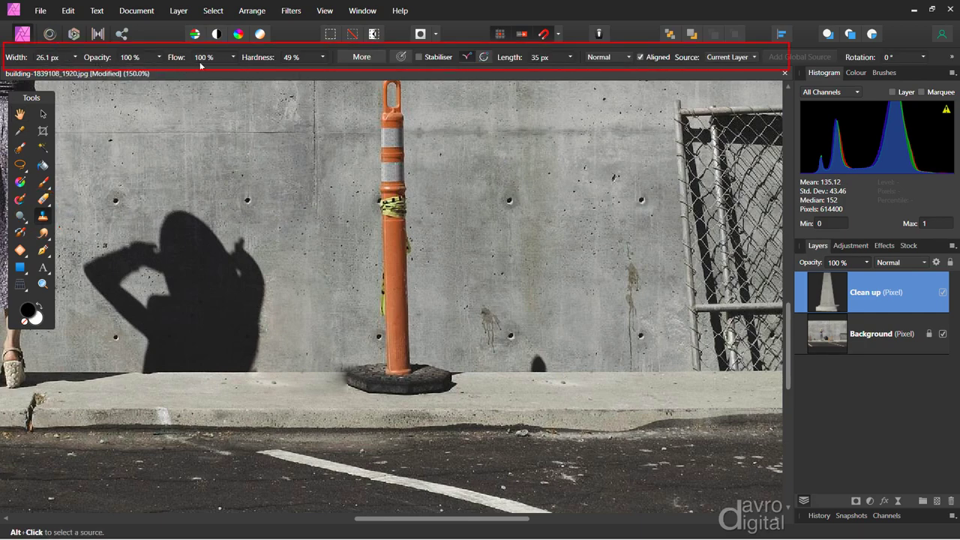
left_click(728, 57)
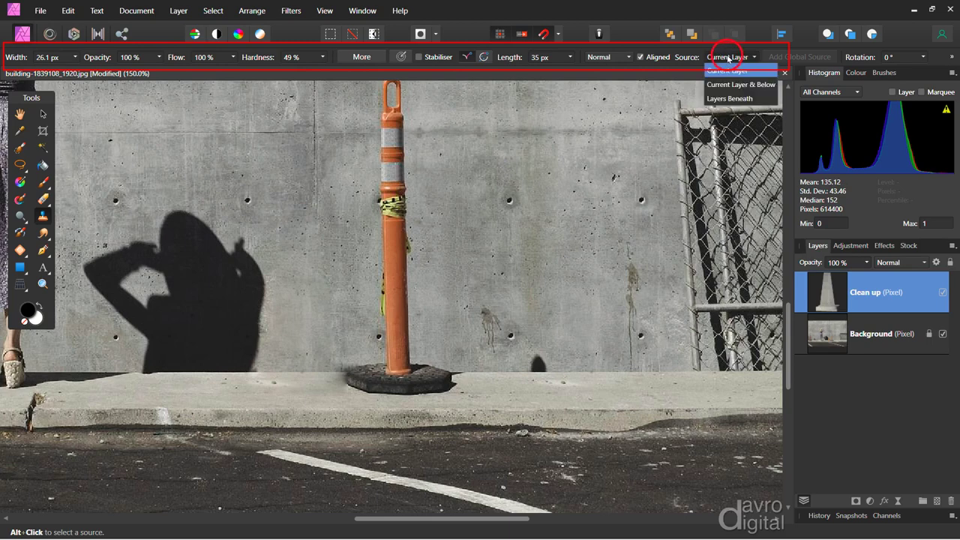
left_click(728, 85)
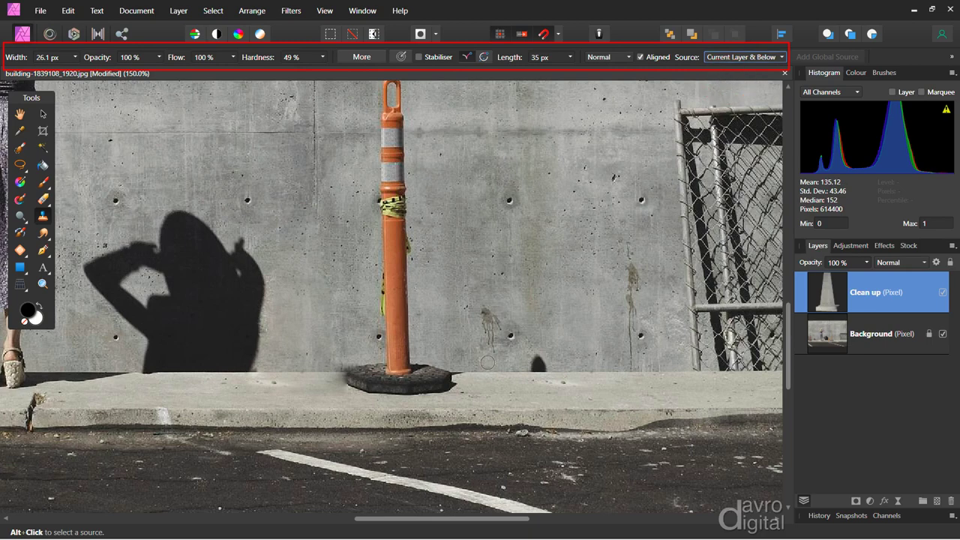
Clone clean pavement from near the fence over the mark on the kerb between the woman's shadow and the orange post.
left_click(645, 381, "alt")
left_click(645, 381, "alt")
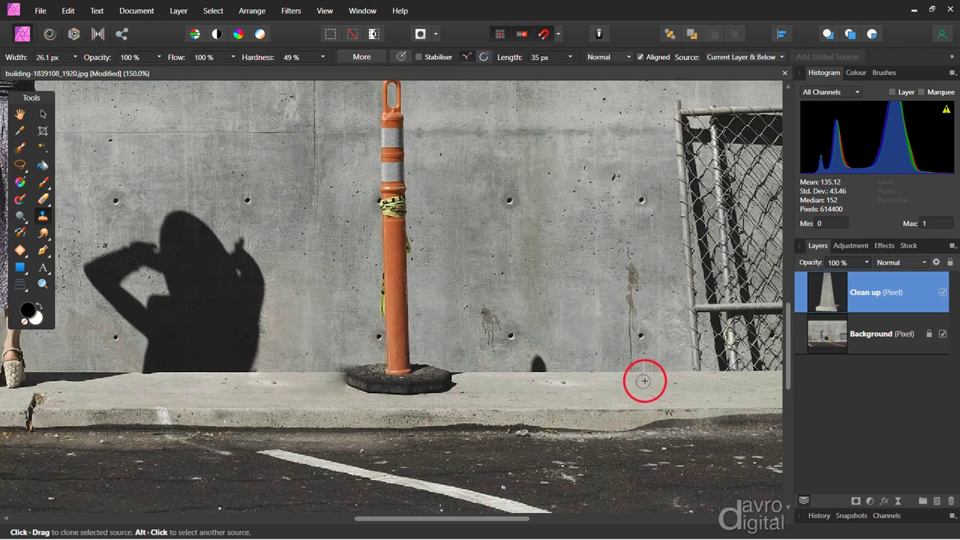
mouse_move(287, 383)
left_mouse_down()
mouse_move(261, 382)
mouse_move(333, 367)
mouse_move(287, 374)
mouse_move(295, 374)
left_mouse_up()
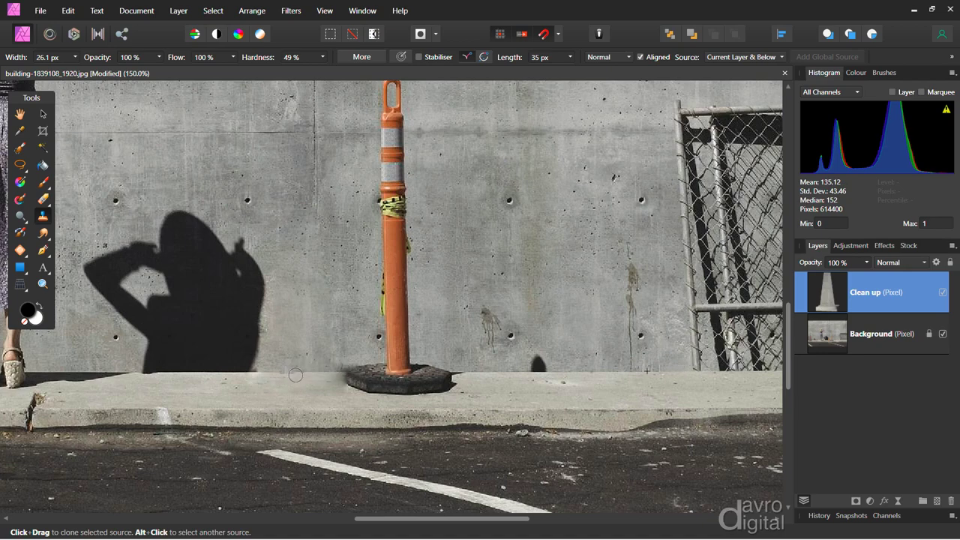
Clone clean pavement and wall edge from beyond the orange post over the smudge beside the post's black base.
left_click(570, 371)
key("alt")
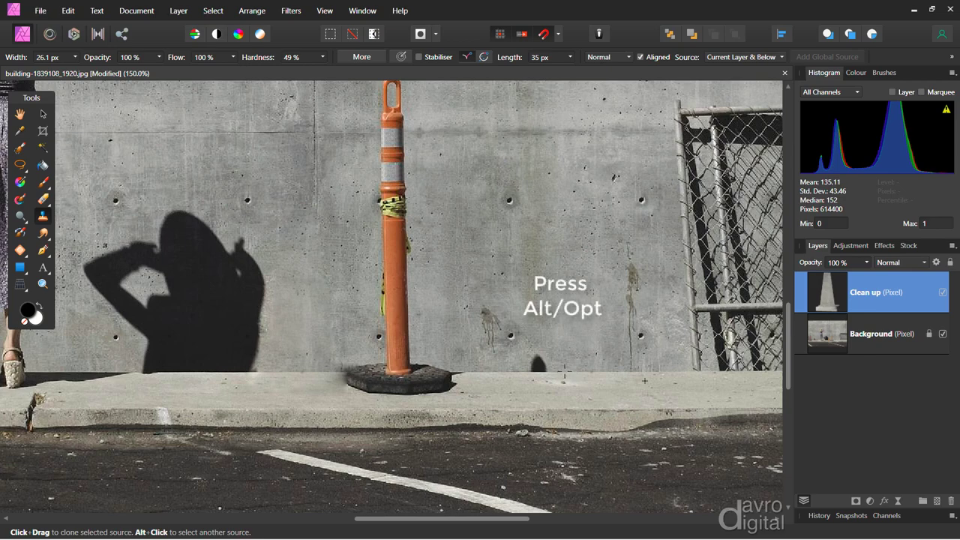
left_click(563, 371, "alt")
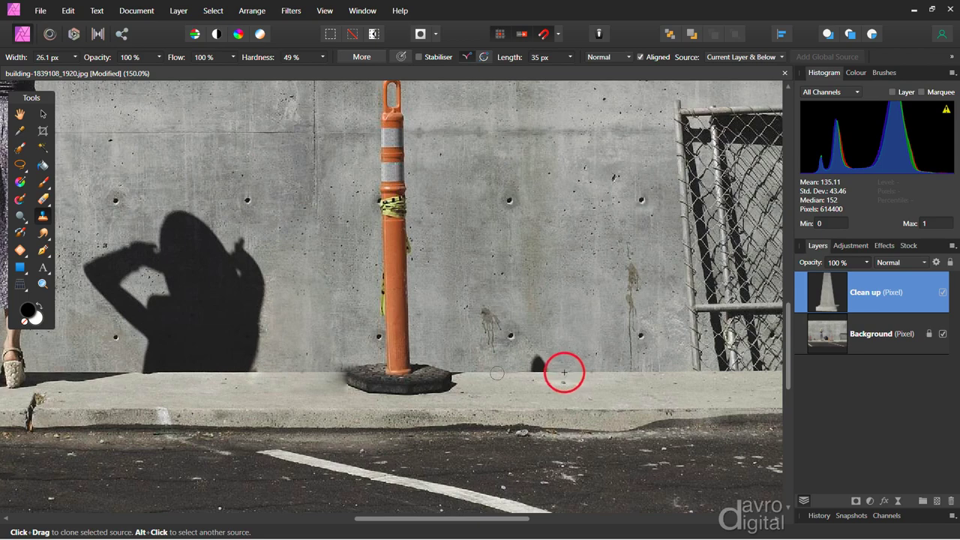
mouse_move(330, 371)
left_mouse_down()
mouse_move(340, 367)
mouse_move(335, 389)
mouse_move(327, 380)
left_mouse_up()
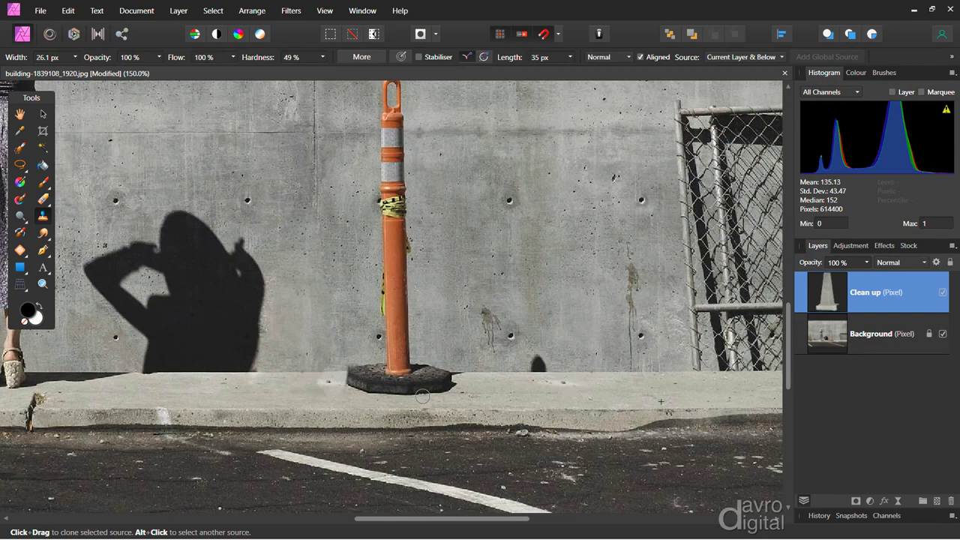
left_click(616, 385, "alt")
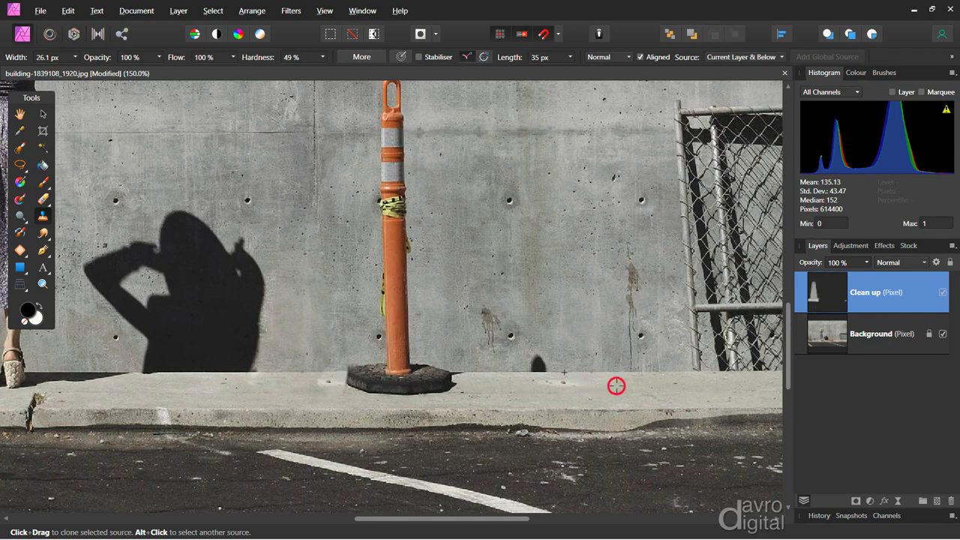
left_click_drag(310, 381, 323, 381)
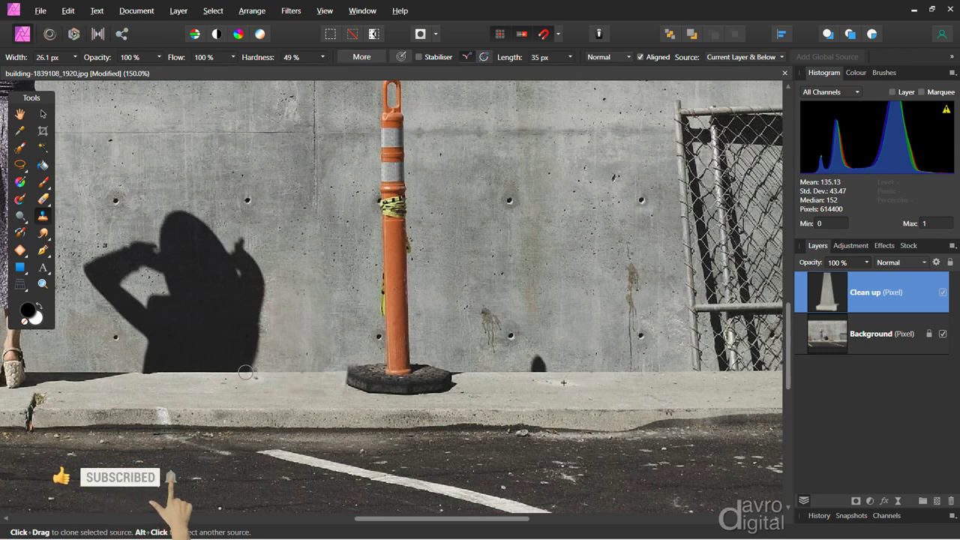
left_click(514, 287, "alt")
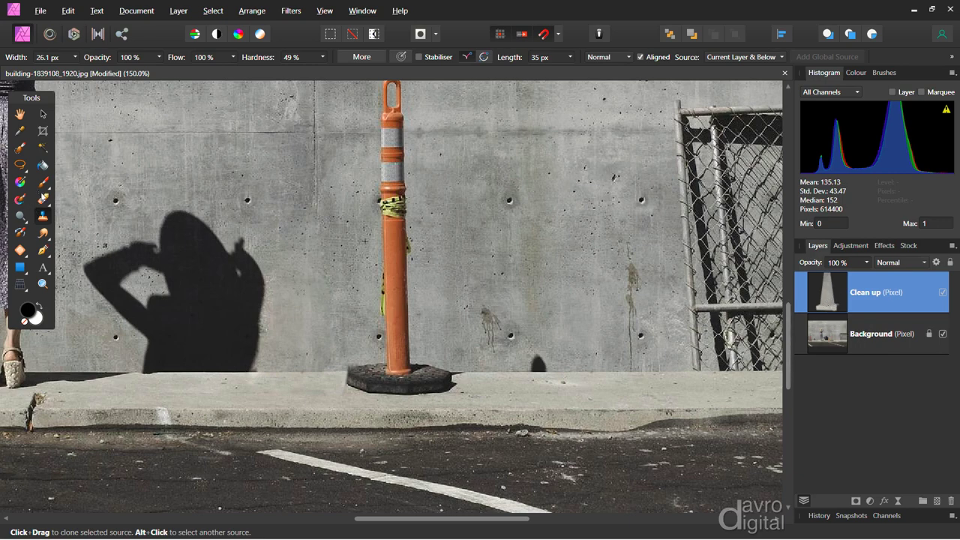
Erase the excess retouching along the lower edge of the woman's shadow with the Erase Brush.
left_click(43, 199)
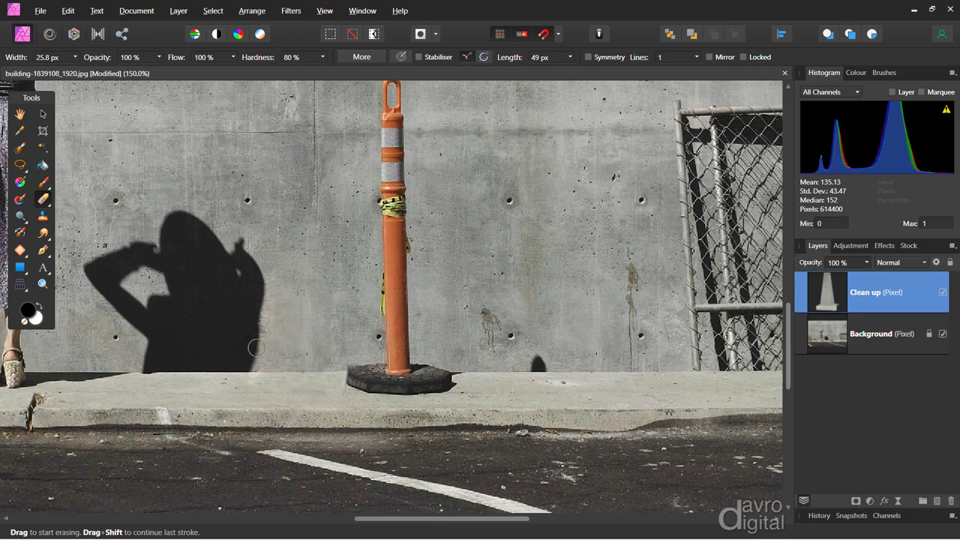
left_click_drag(253, 365, 251, 360)
left_click_drag(255, 361, 250, 361)
Examine the chain-link fence up close and then the whole photo.
key("space")
mouse_move(599, 262)
left_mouse_down()
mouse_move(431, 269)
mouse_move(297, 280)
mouse_move(289, 290)
left_mouse_up()
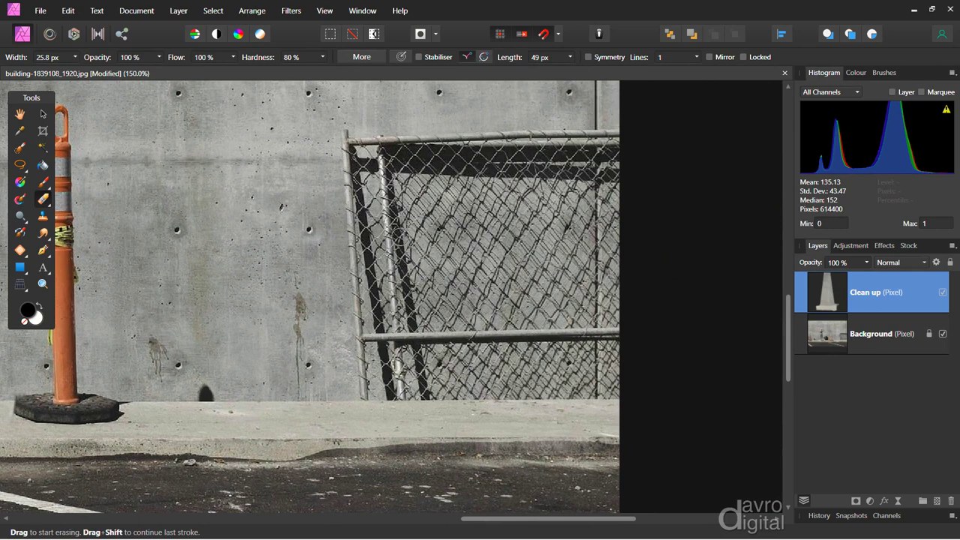
key("space")
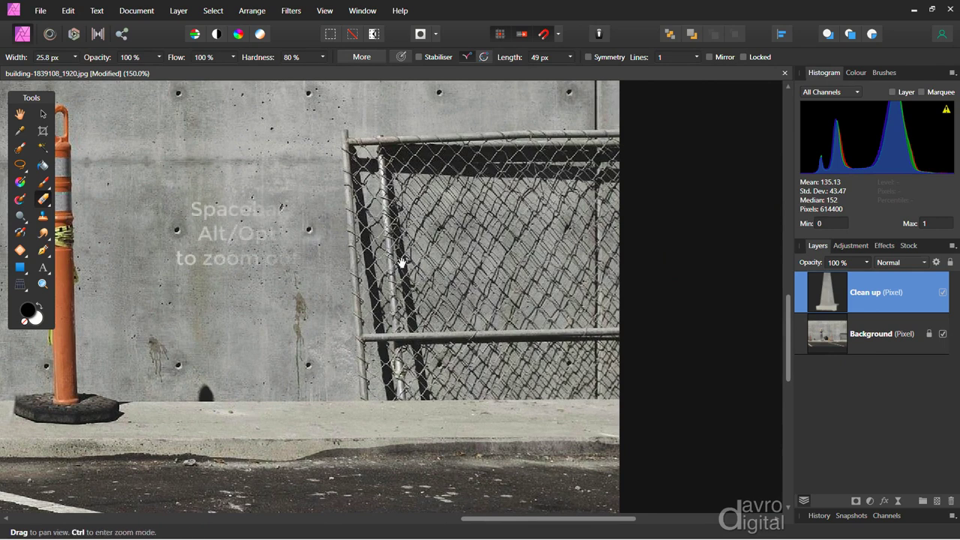
key("alt")
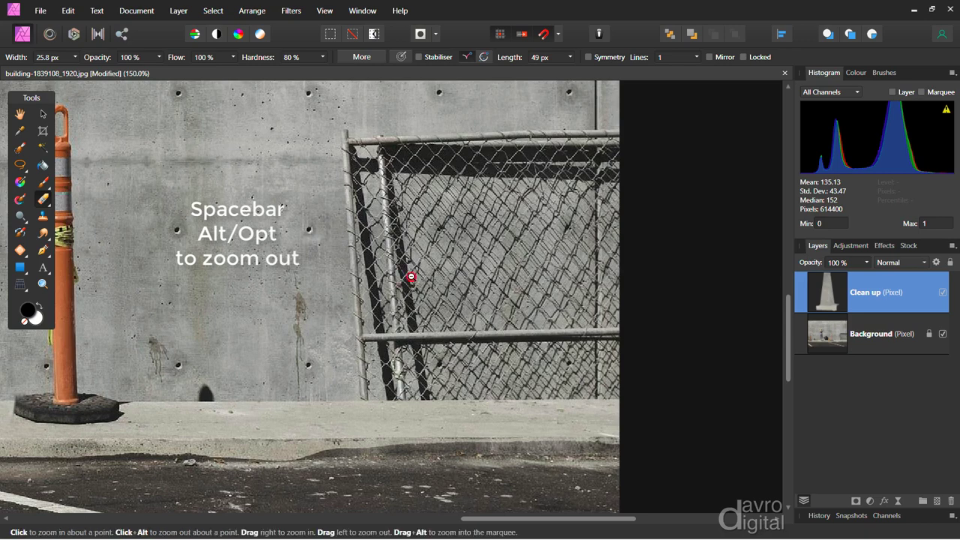
left_click(410, 277)
left_click(411, 276)
left_click(411, 276)
mouse_move(414, 258)
left_mouse_down()
mouse_move(414, 292)
mouse_move(474, 315)
left_mouse_up()
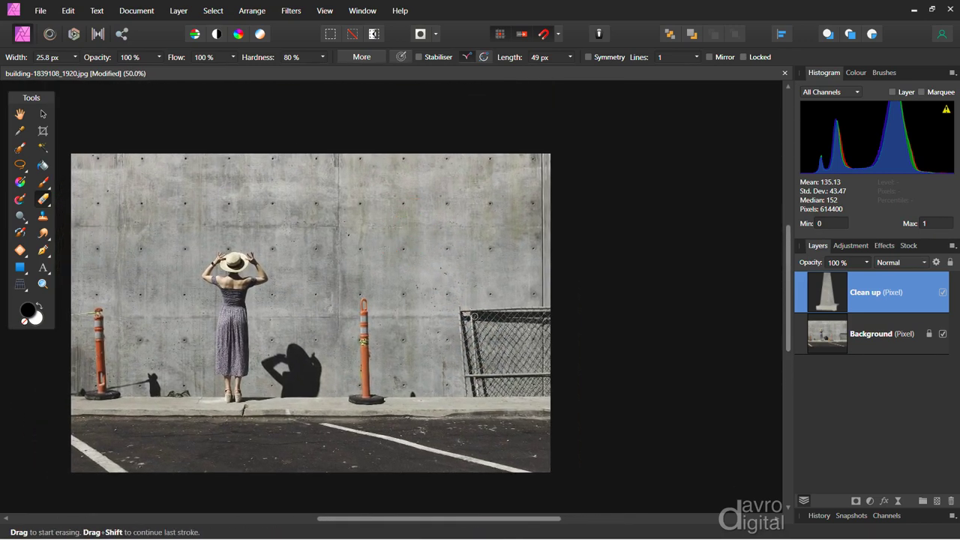
scroll(474, 316, "up", 2)
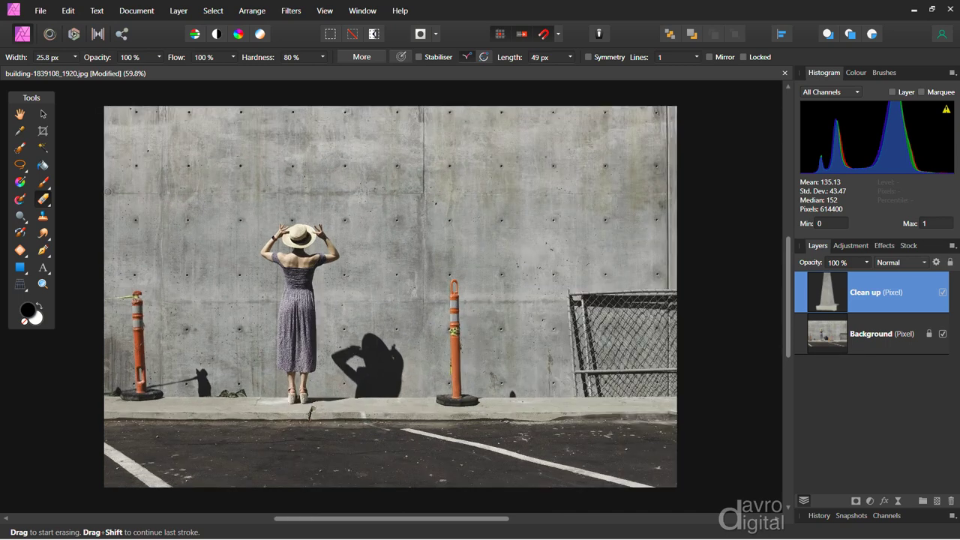
Select the chain-link fence down to the pavement and past the photo's edge with the Freehand Selection Tool in polygonal mode.
left_click(23, 165)
left_click(47, 229)
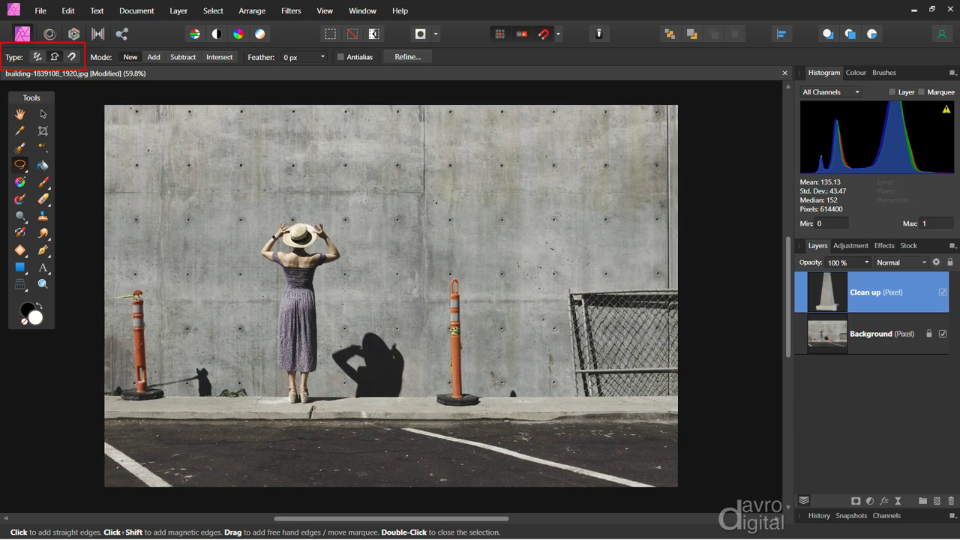
key("space")
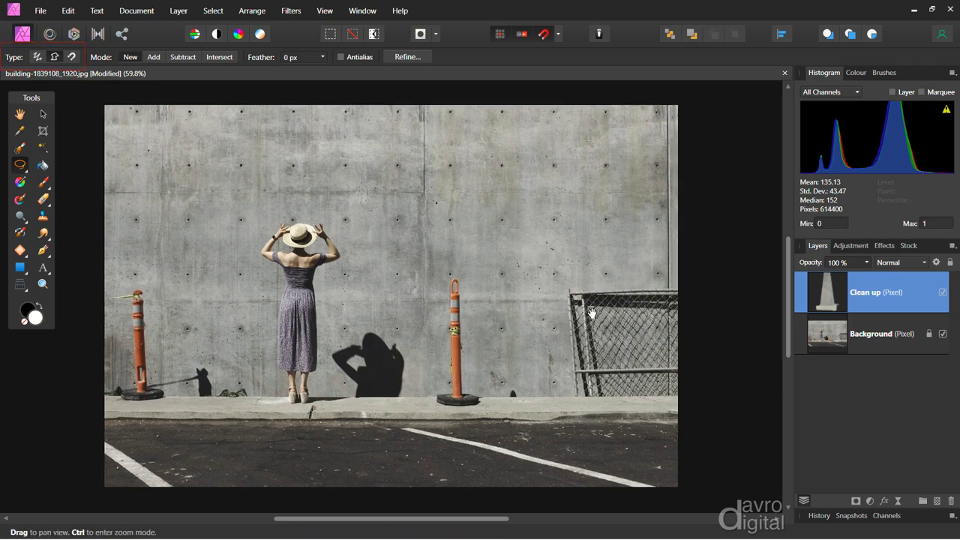
left_click(587, 309, "ctrl")
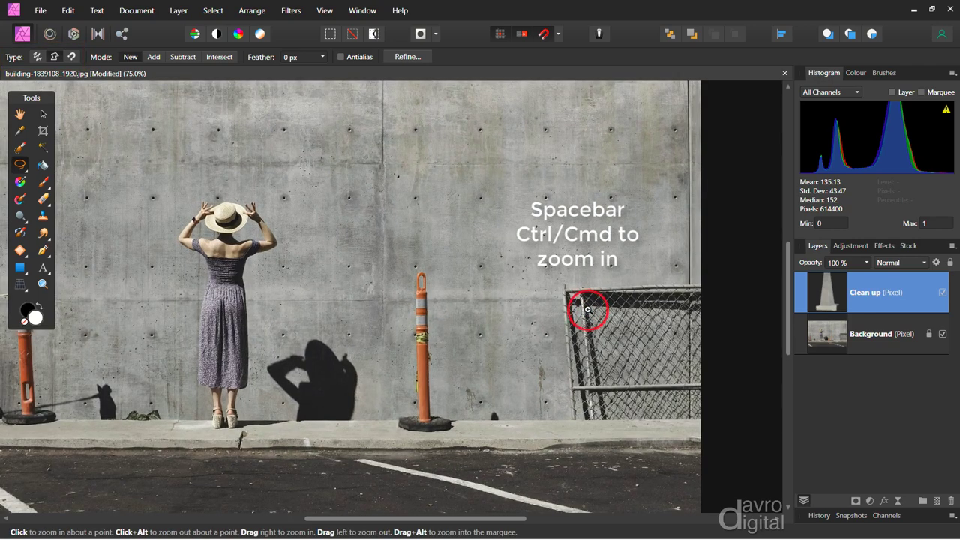
left_click(588, 310, "ctrl")
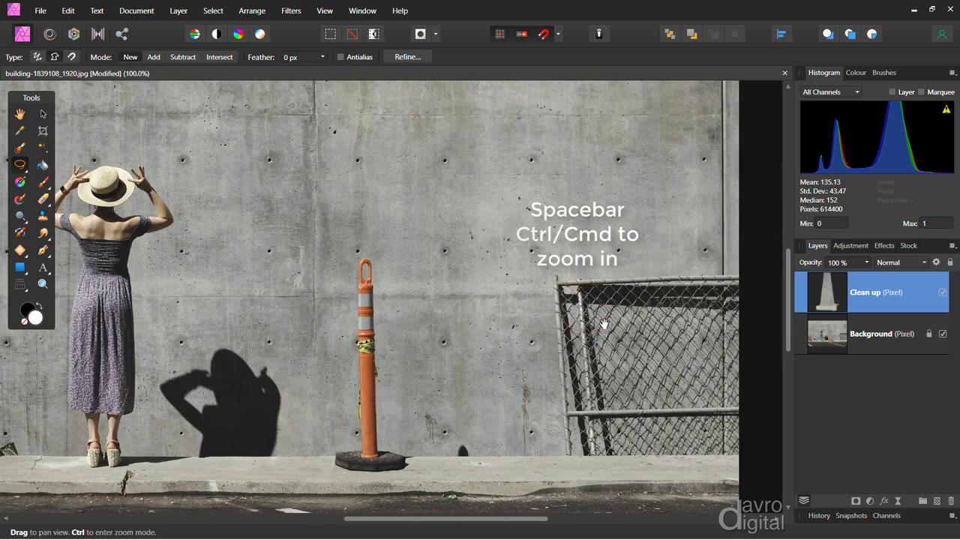
left_click_drag(594, 315, 609, 365)
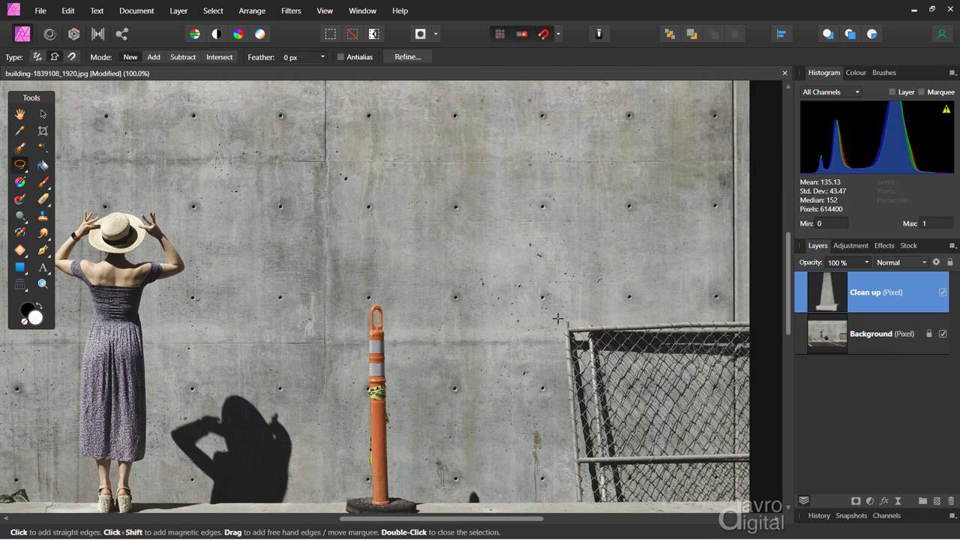
mouse_move(557, 318)
left_mouse_down()
mouse_move(762, 316)
mouse_move(777, 423)
mouse_move(761, 503)
mouse_move(579, 501)
left_mouse_up()
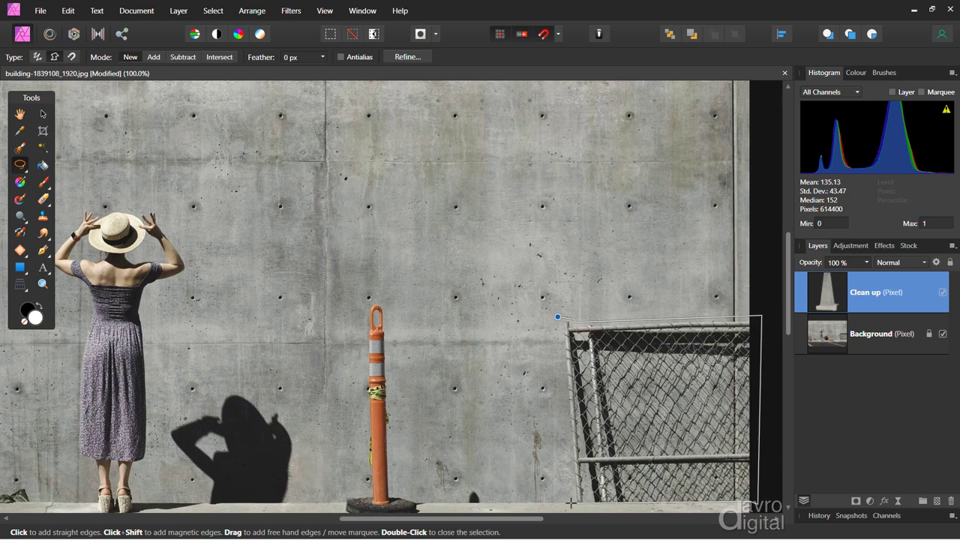
mouse_move(570, 503)
left_mouse_down()
mouse_move(560, 437)
mouse_move(557, 317)
left_mouse_up()
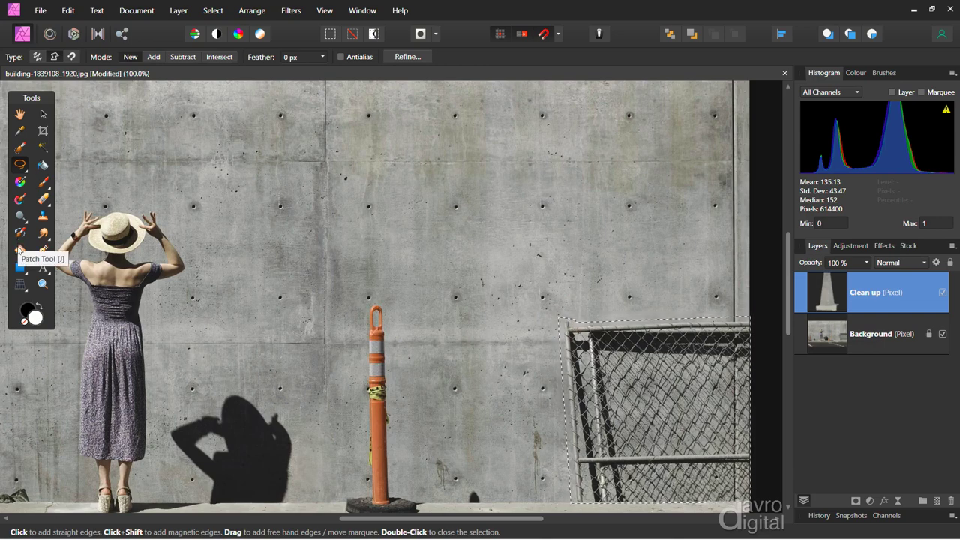
Patch the selected fence with clean wall from directly above it, commit the patch and clear the selection.
left_click(19, 250)
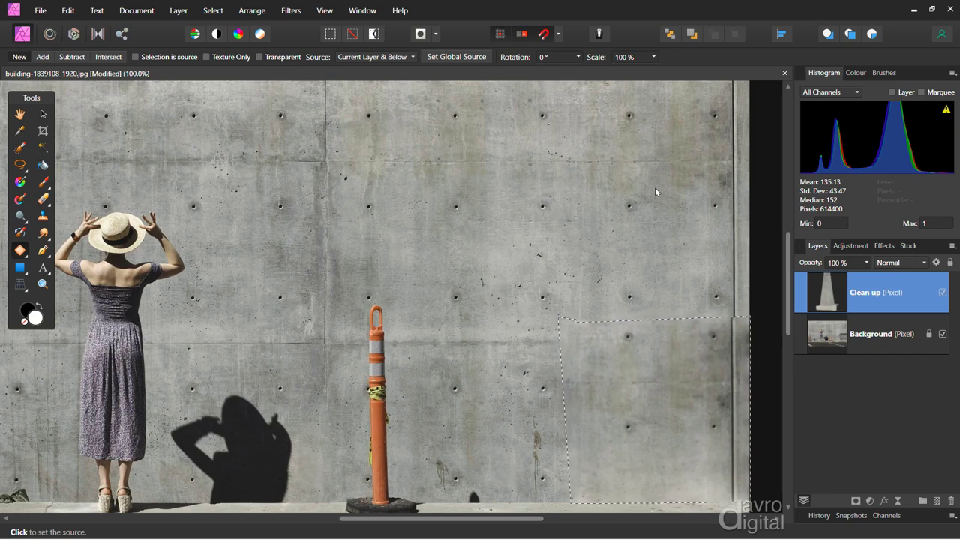
left_click(653, 231)
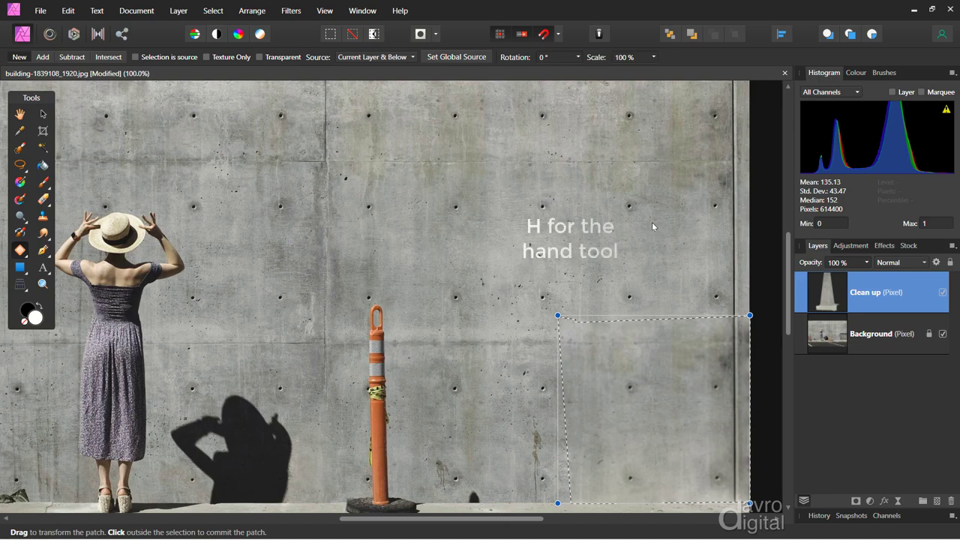
left_click(651, 220)
key("h")
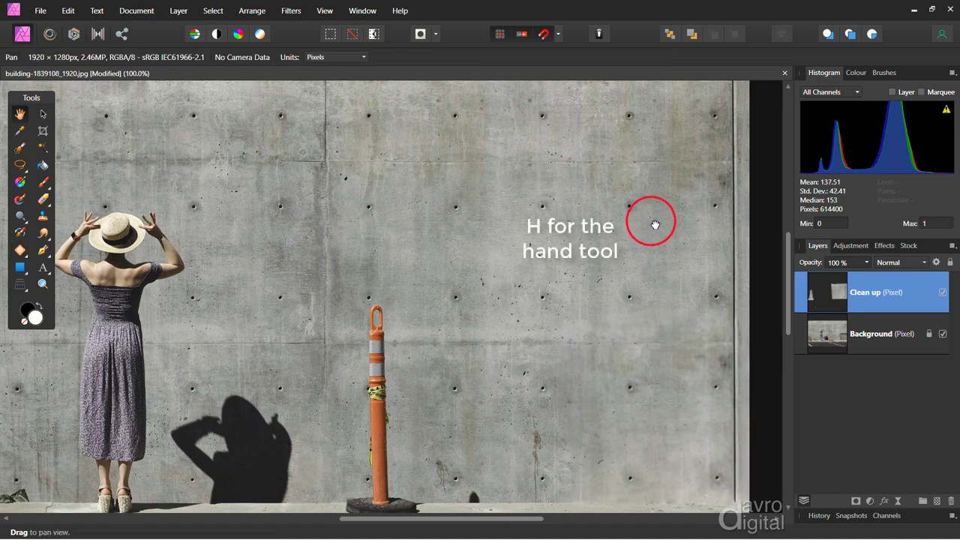
Compare the whole photo with and without the Clean up layer.
key("ctrl+0")
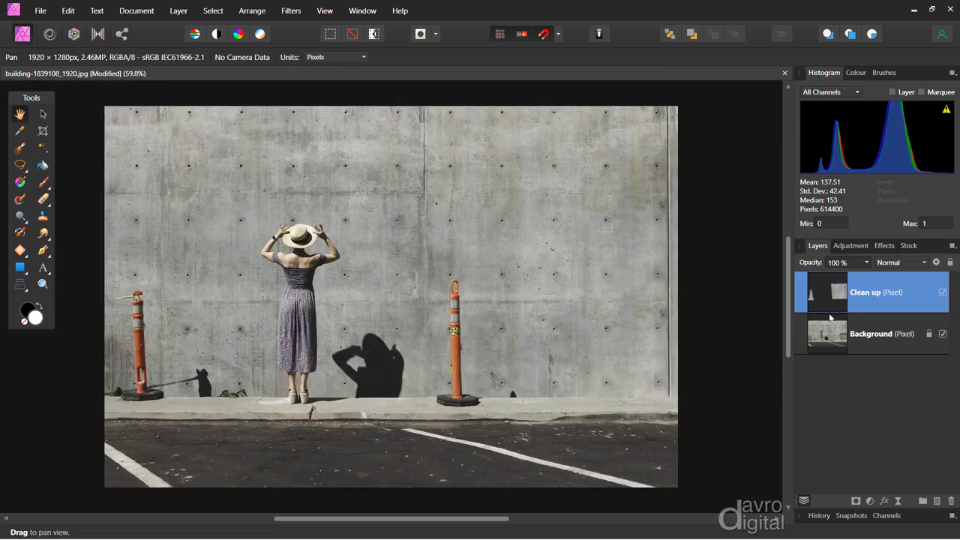
left_click(943, 291)
left_click(943, 292)
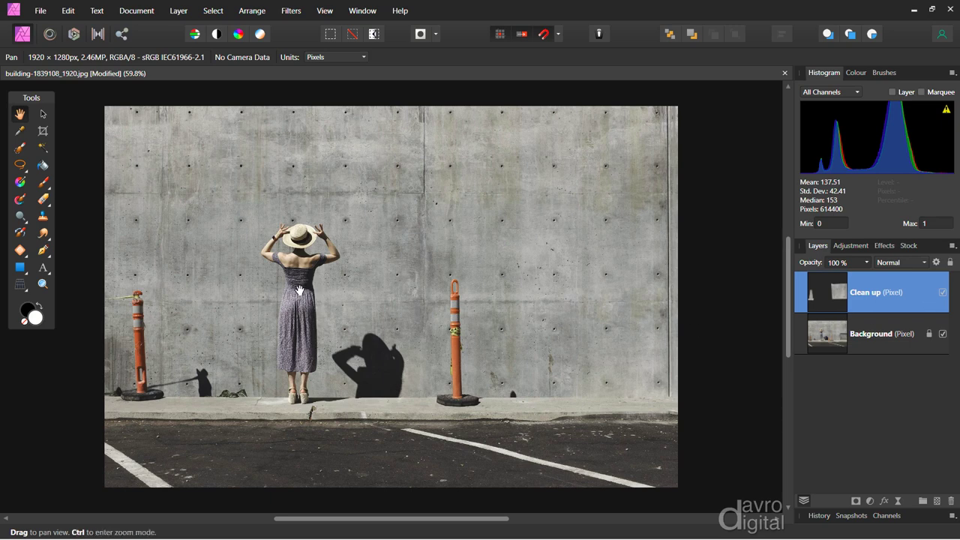
Select the woman together with her shadow by outlining them loosely with the Freehand Selection Tool in freehand mode.
left_click(299, 290, "ctrl")
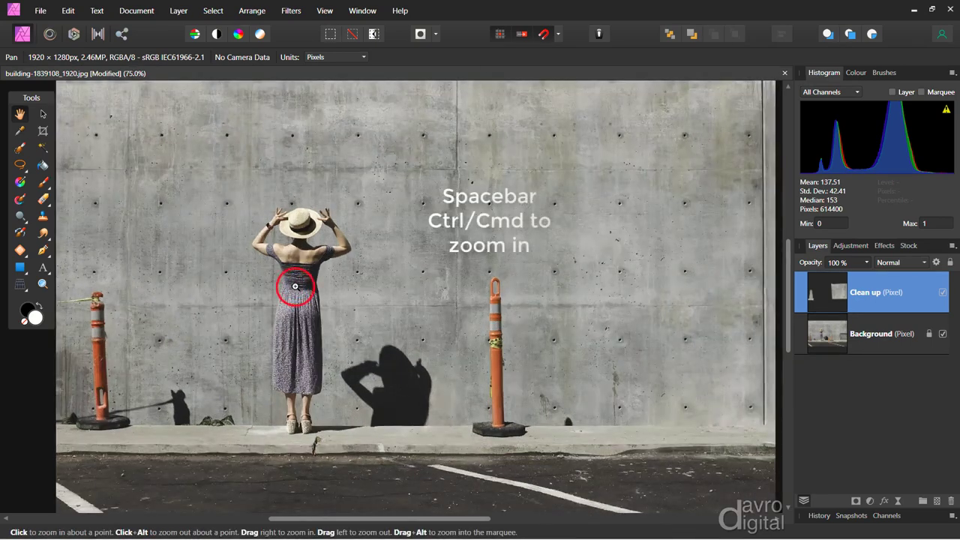
left_click(293, 288, "ctrl")
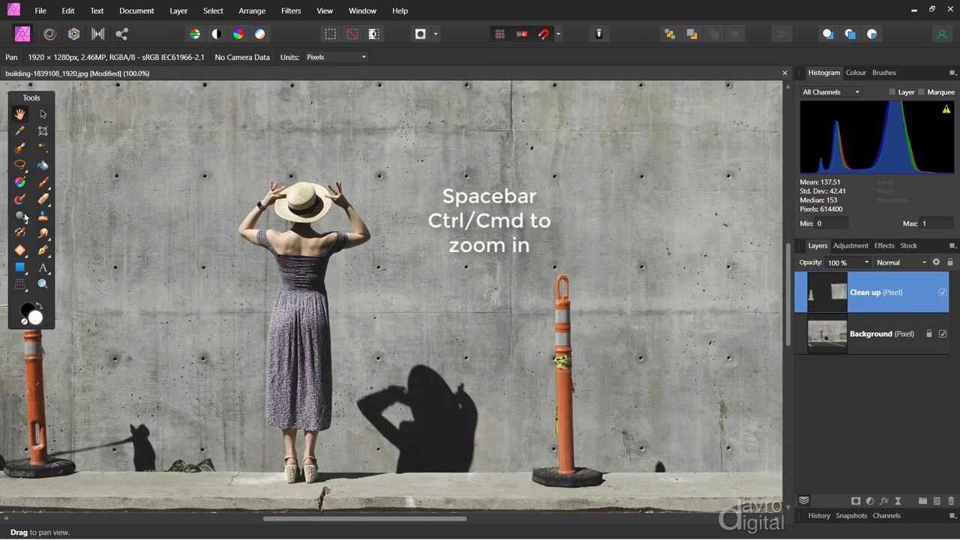
left_click(23, 166)
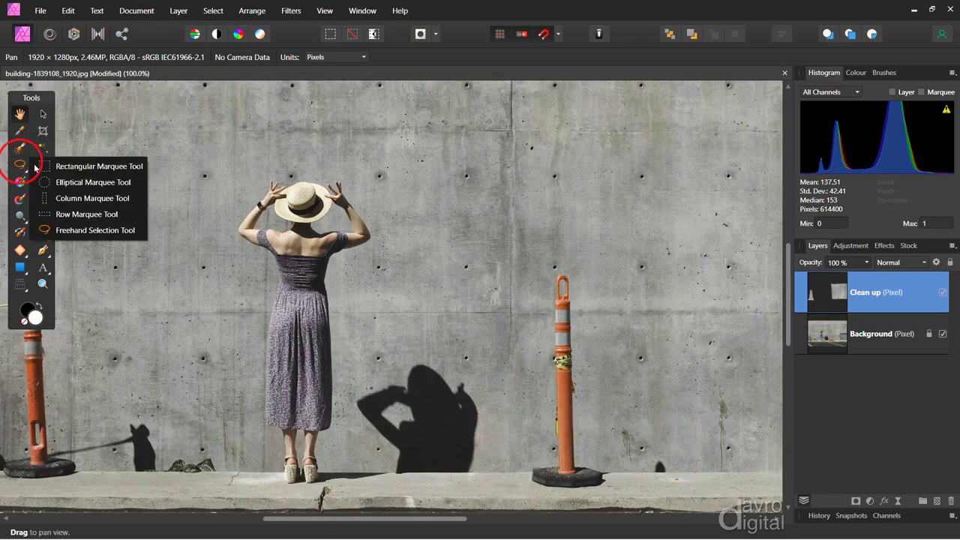
left_click(63, 230)
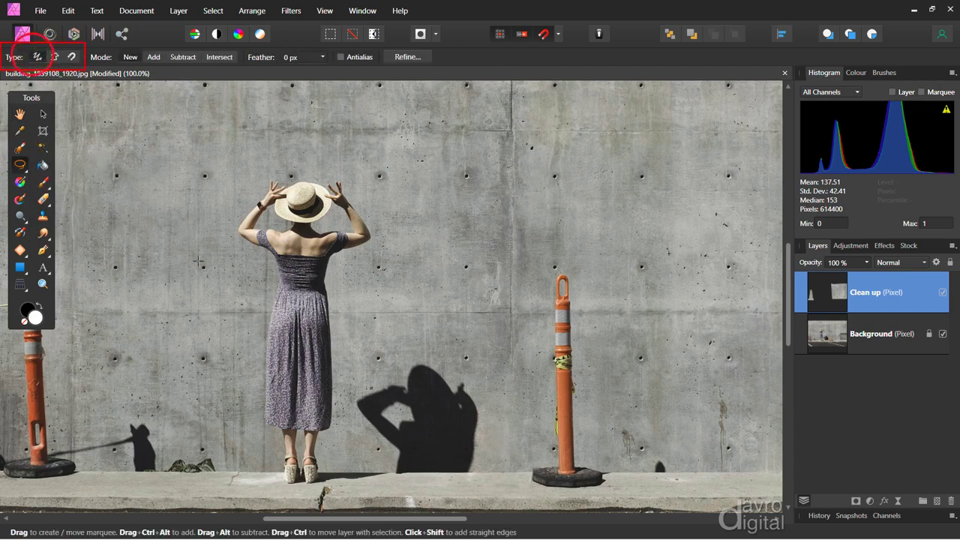
left_click(36, 57)
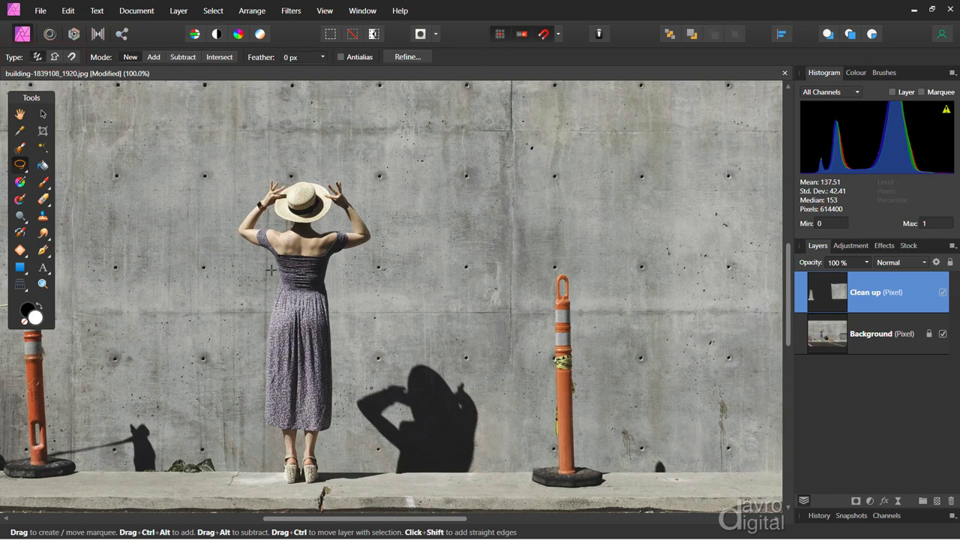
left_click_drag(271, 269, 248, 252)
left_click_drag(236, 220, 248, 202)
left_click_drag(337, 176, 368, 215)
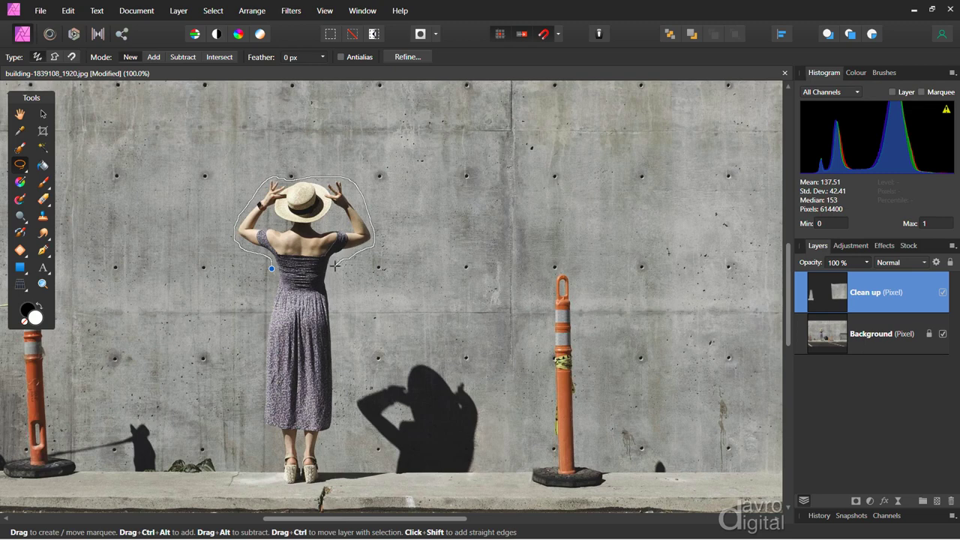
left_click_drag(335, 292, 335, 317)
left_click_drag(337, 362, 341, 414)
left_click_drag(336, 464, 382, 463)
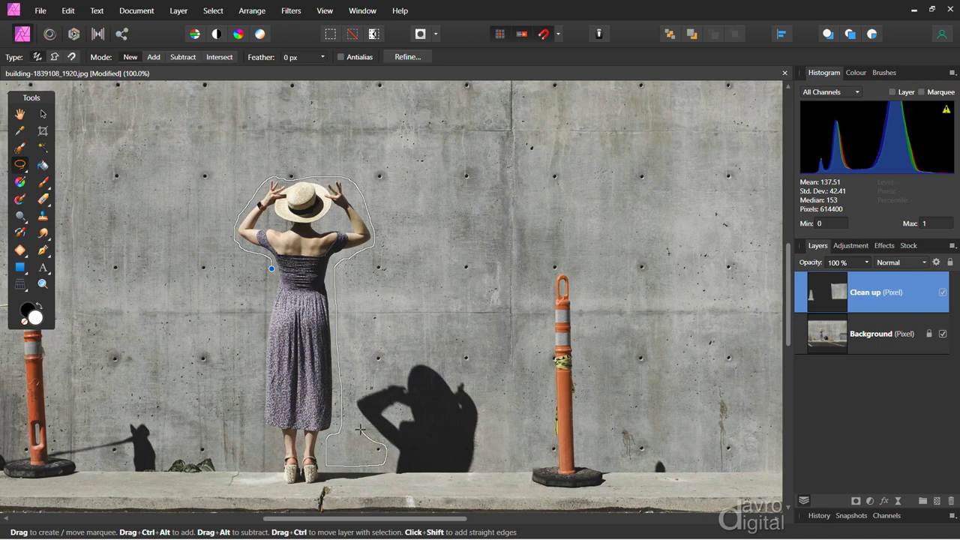
mouse_move(353, 394)
left_mouse_down()
mouse_move(388, 369)
mouse_move(430, 358)
mouse_move(447, 366)
mouse_move(474, 387)
mouse_move(485, 420)
mouse_move(475, 472)
mouse_move(285, 485)
left_mouse_up()
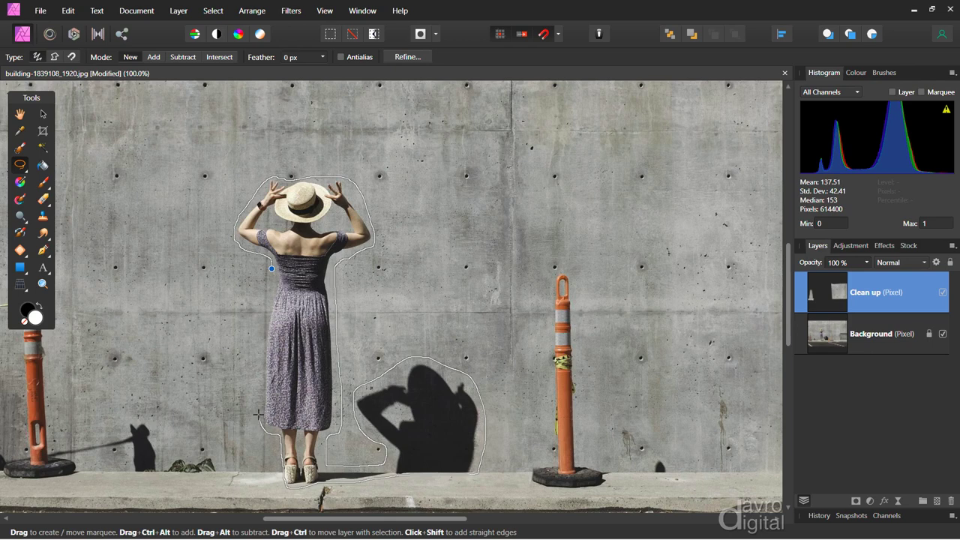
left_click_drag(259, 387, 268, 286)
left_click_drag(270, 269, 271, 268)
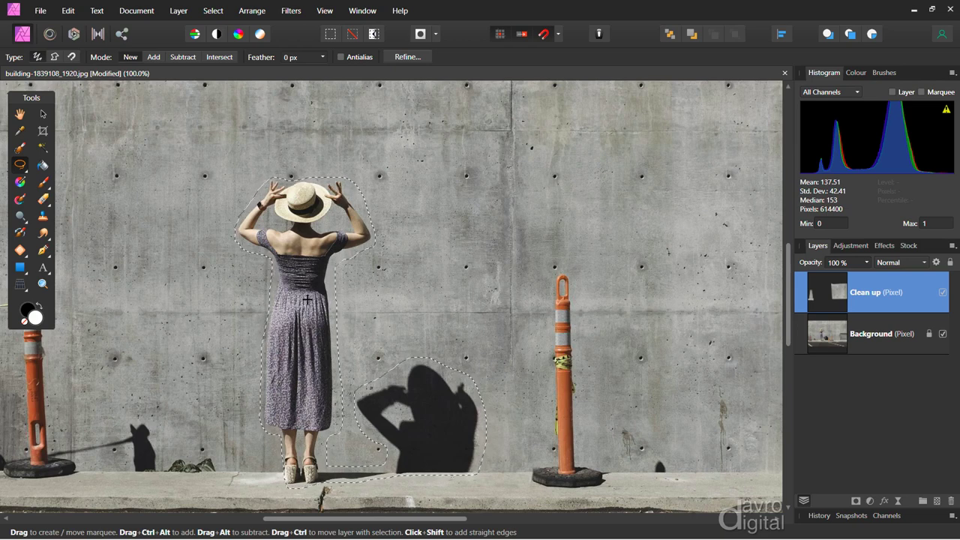
Add an empty pixel layer and place it above the Clean up layer, keeping the woman and her shadow selected.
key("space")
left_click(364, 304)
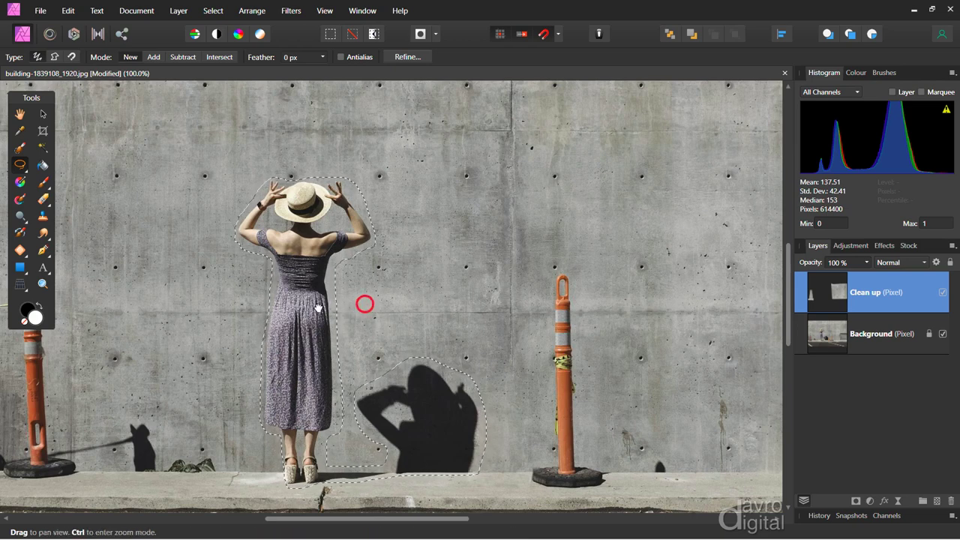
left_click_drag(317, 308, 251, 303)
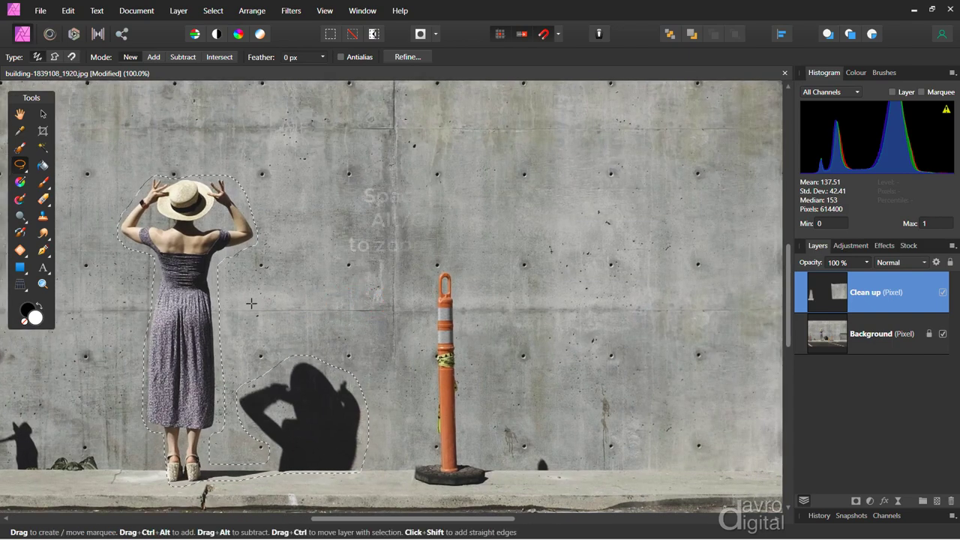
key("space")
key("ctrl")
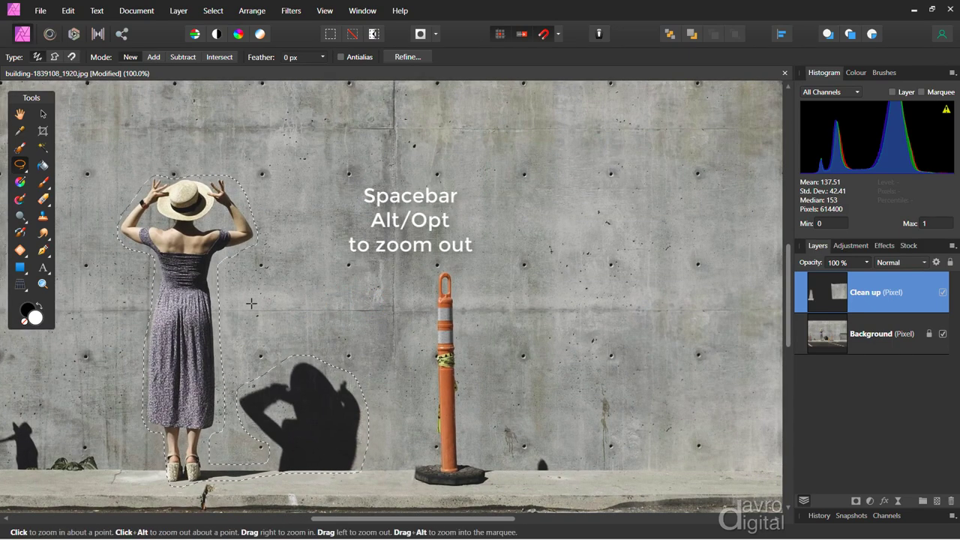
left_click(252, 304, "ctrl+alt")
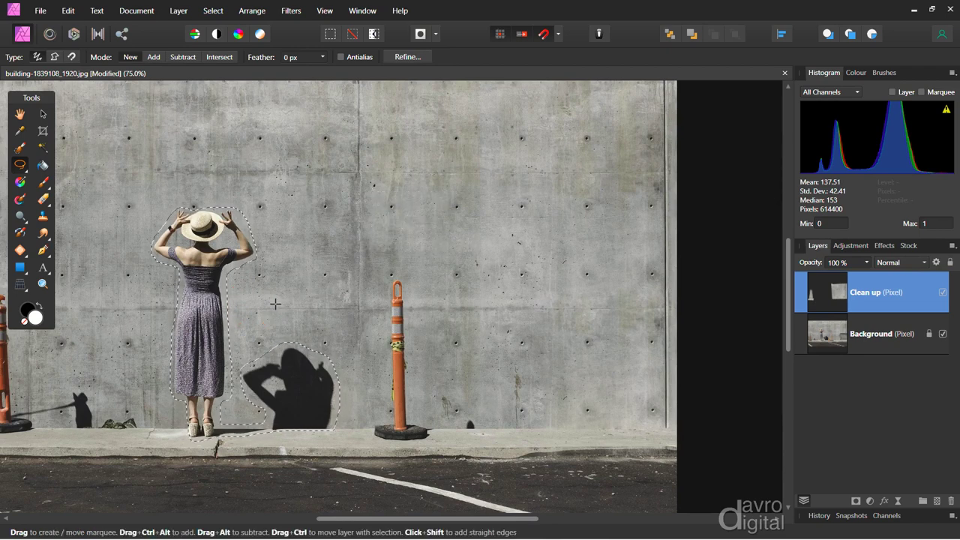
left_click(860, 342)
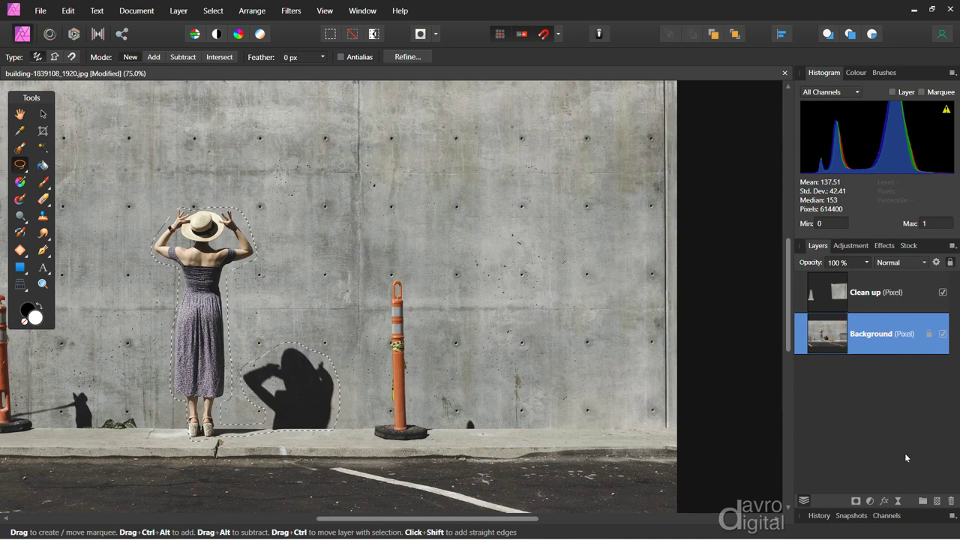
left_click(936, 500)
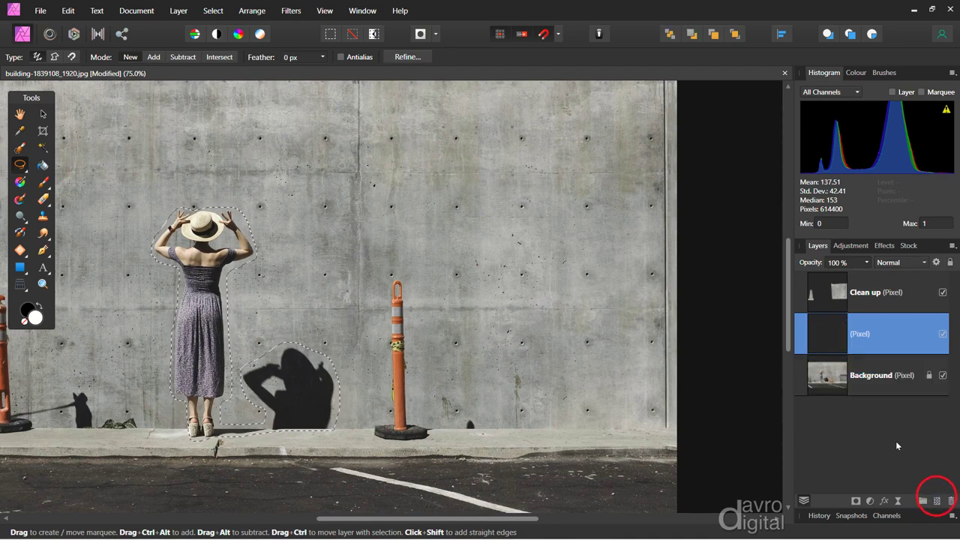
left_click_drag(859, 328, 859, 289)
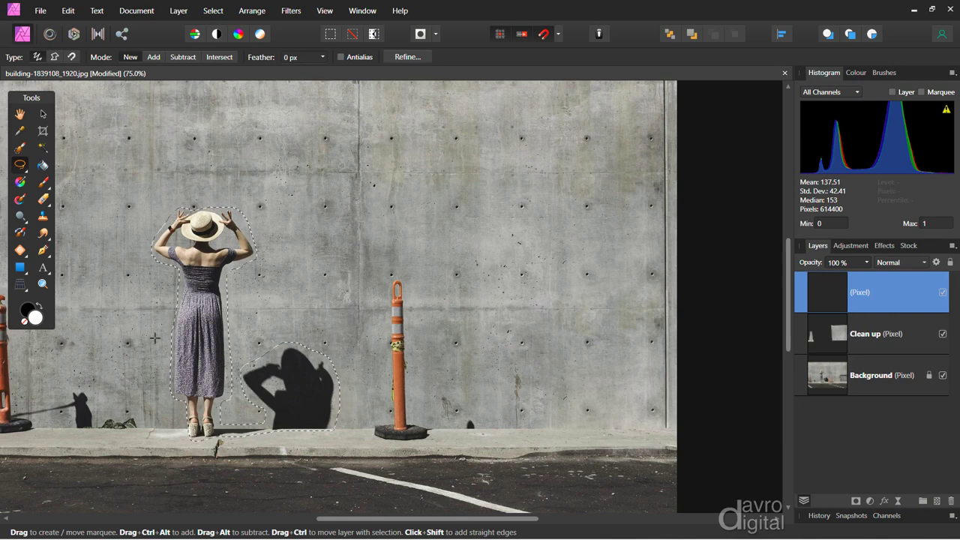
Use the Patch Tool with Selection is source to duplicate the woman and her shadow beyond the orange post, then clear the selection.
left_click(19, 252)
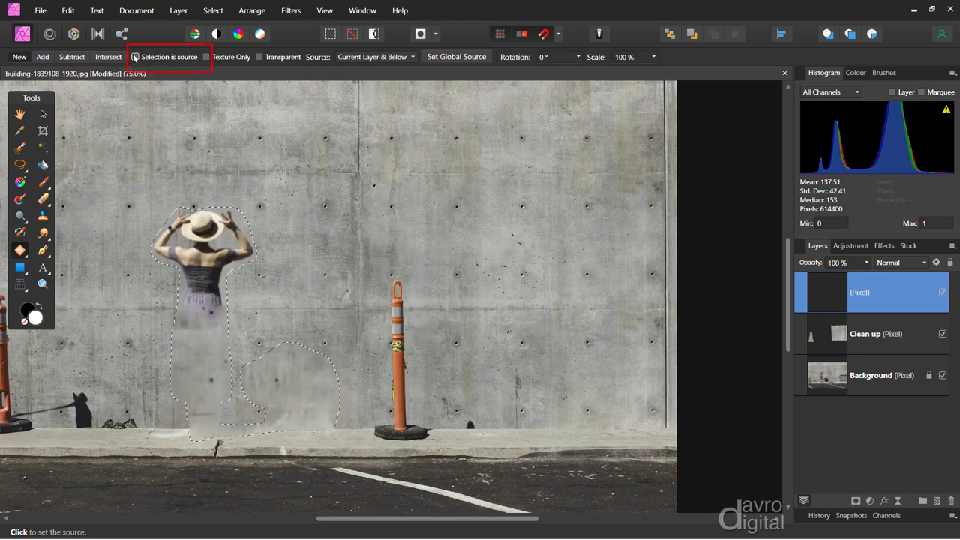
left_click(134, 56)
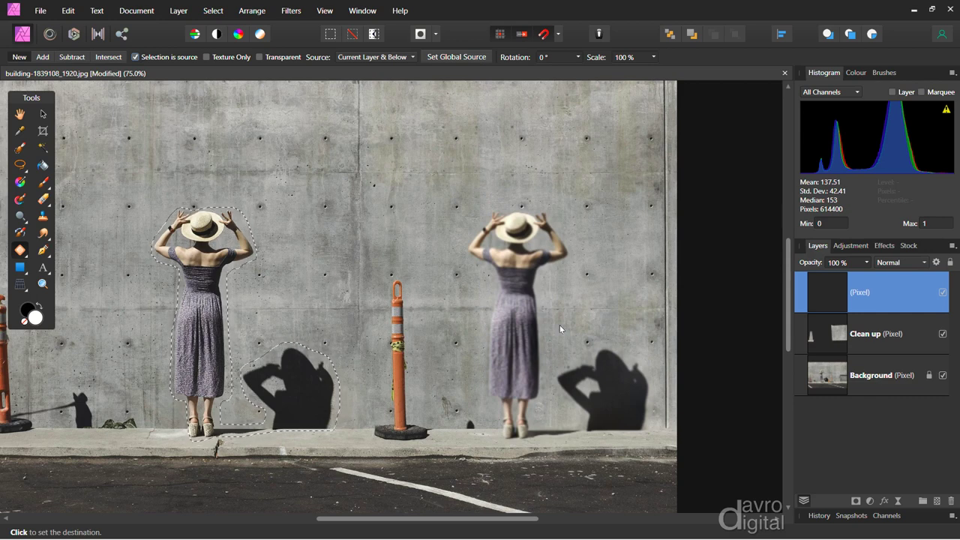
left_click(559, 327)
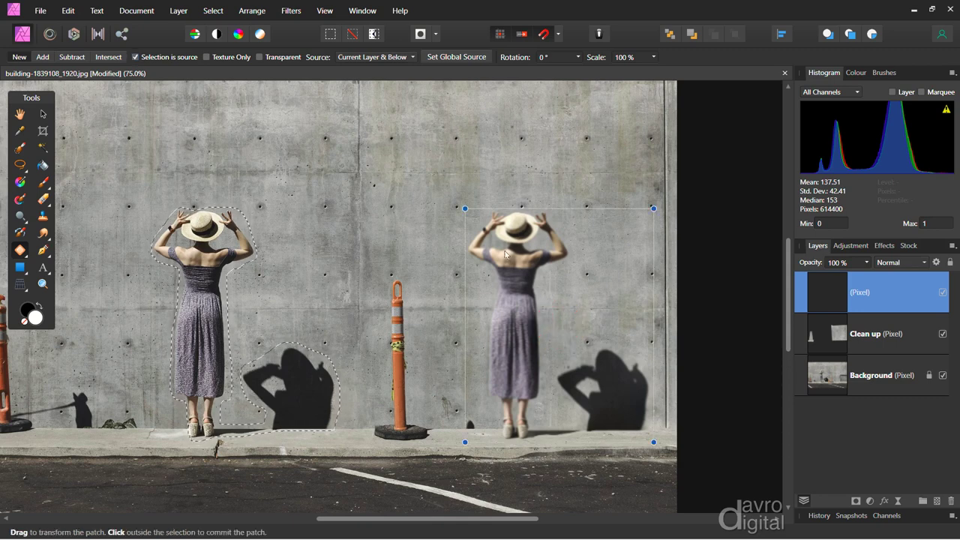
left_click(395, 184)
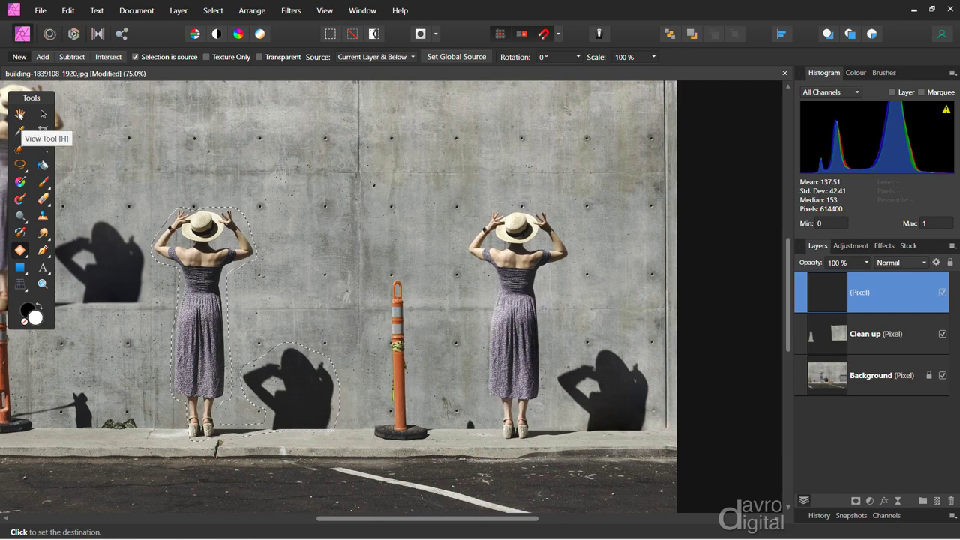
left_click(16, 115)
key("ctrl+d")
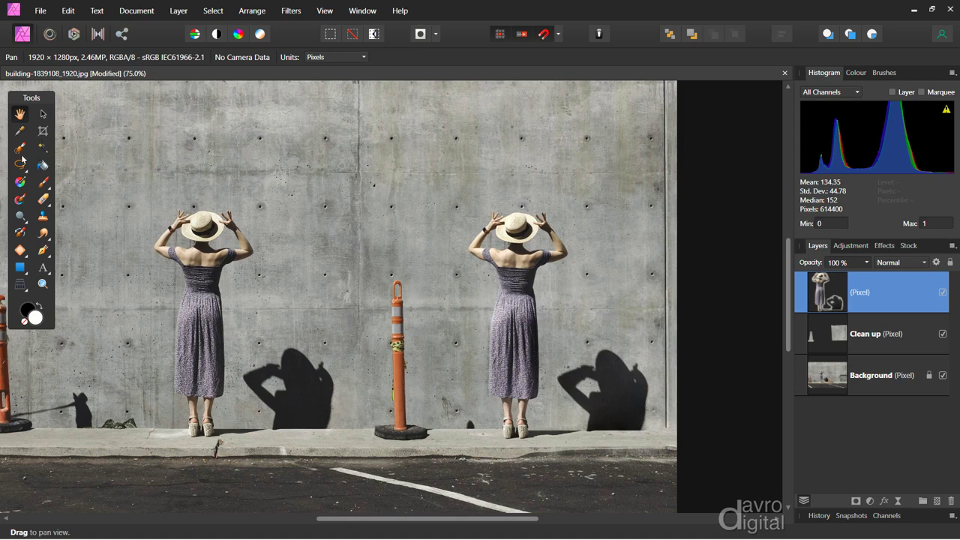
Select the duplicate woman's dress with the Rectangular Marquee Tool and add an HSL adjustment limited to that area.
left_click_drag(20, 164, 58, 160)
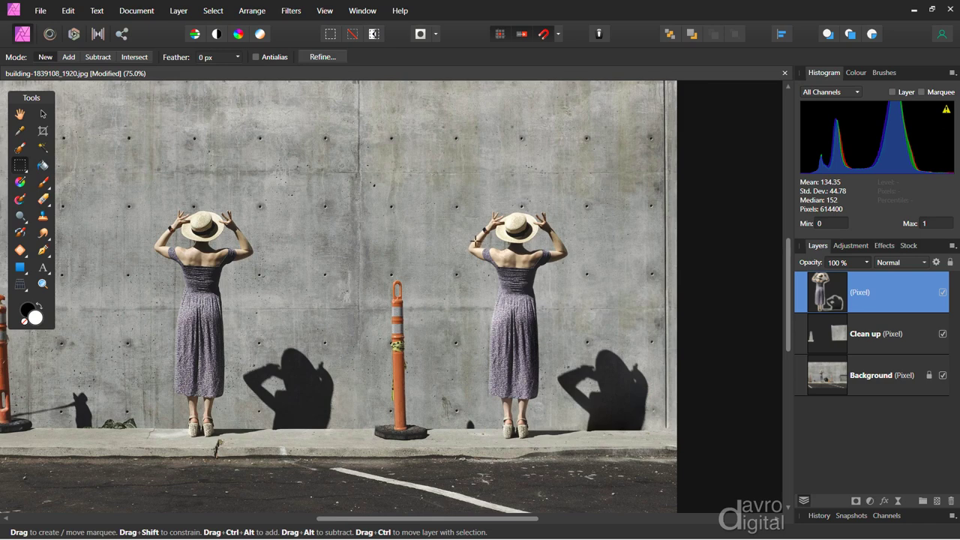
left_click_drag(476, 240, 546, 402)
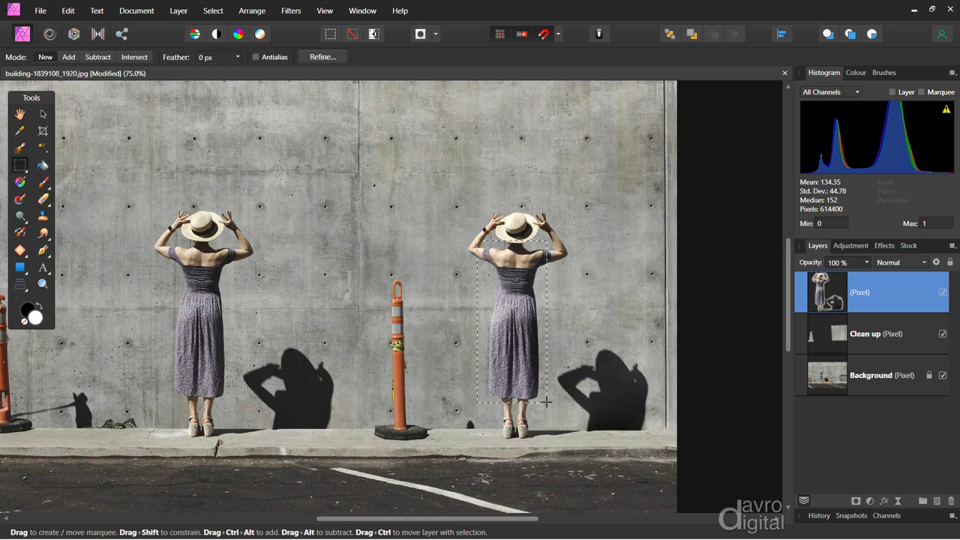
left_click(870, 500)
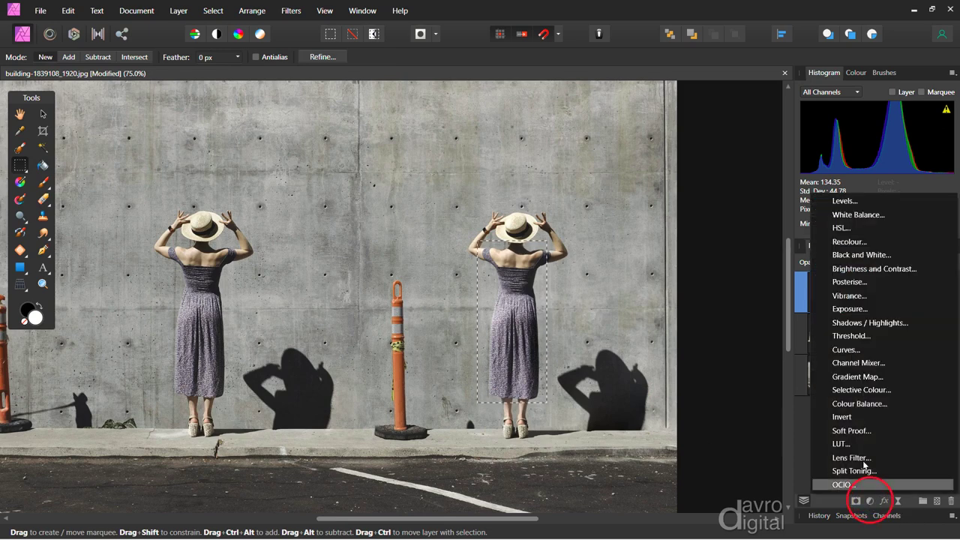
left_click(845, 229)
left_click_drag(697, 225, 847, 70)
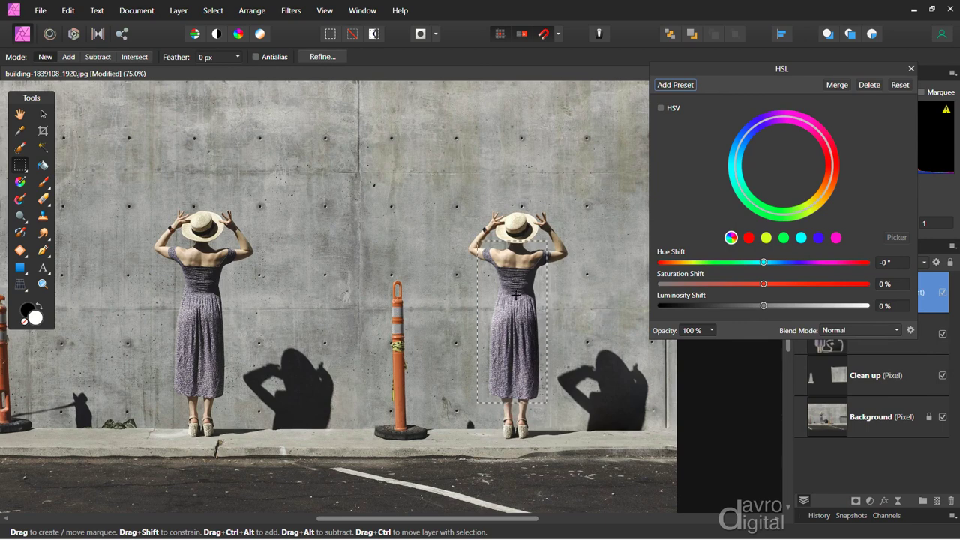
Recolour the dress green by sampling its purple into the blue range, with Hue Shift 120.1° and Saturation Shift 27%, then clear the selection.
left_click(818, 238)
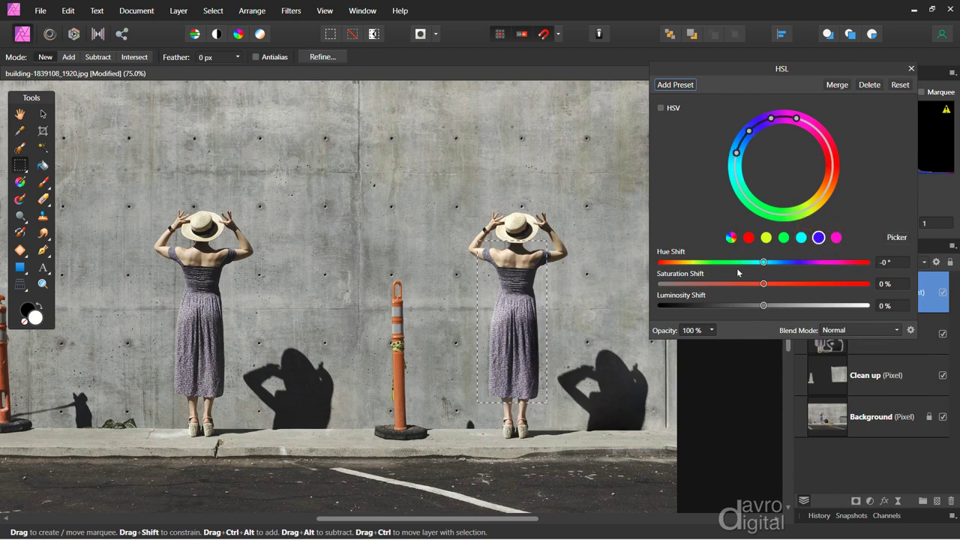
left_click(896, 238)
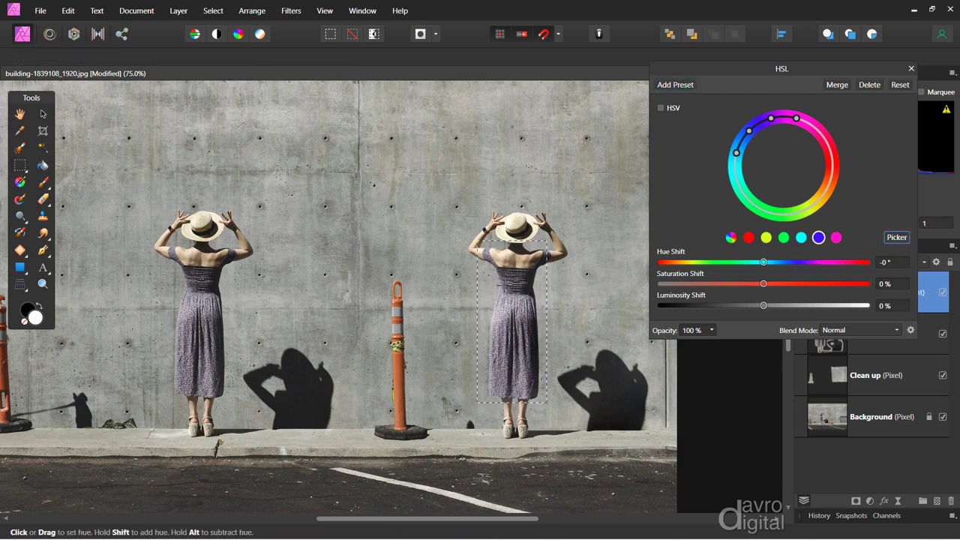
left_click(503, 285)
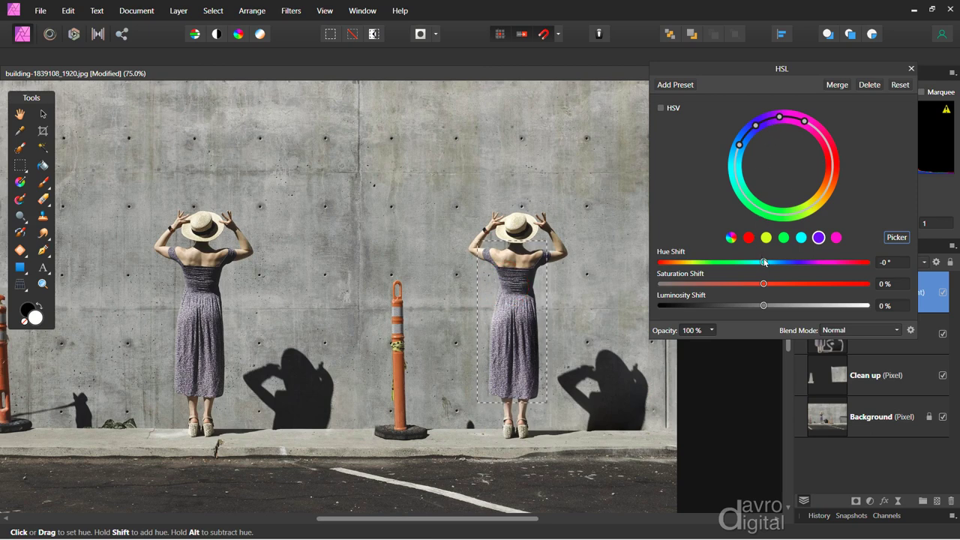
left_click_drag(764, 262, 832, 275)
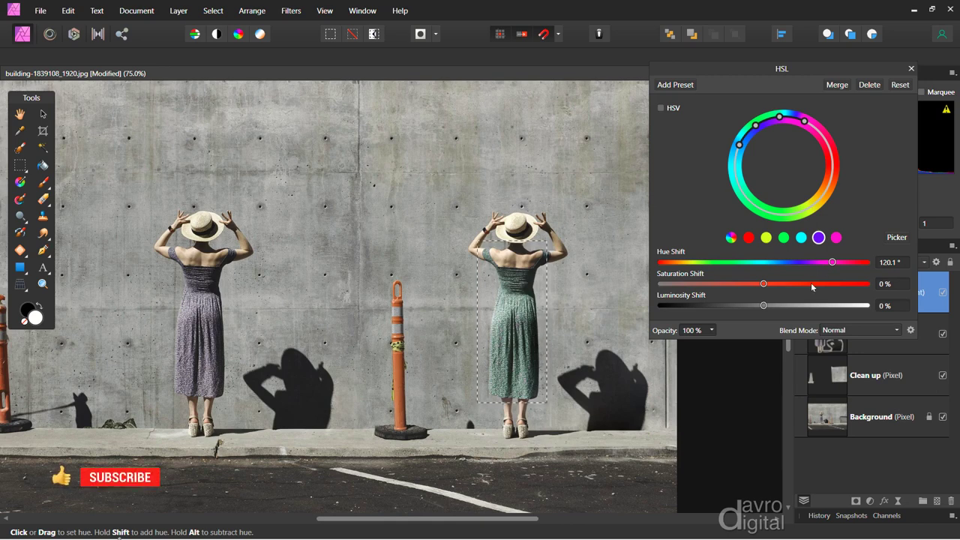
left_click(812, 283)
left_click_drag(834, 289, 792, 288)
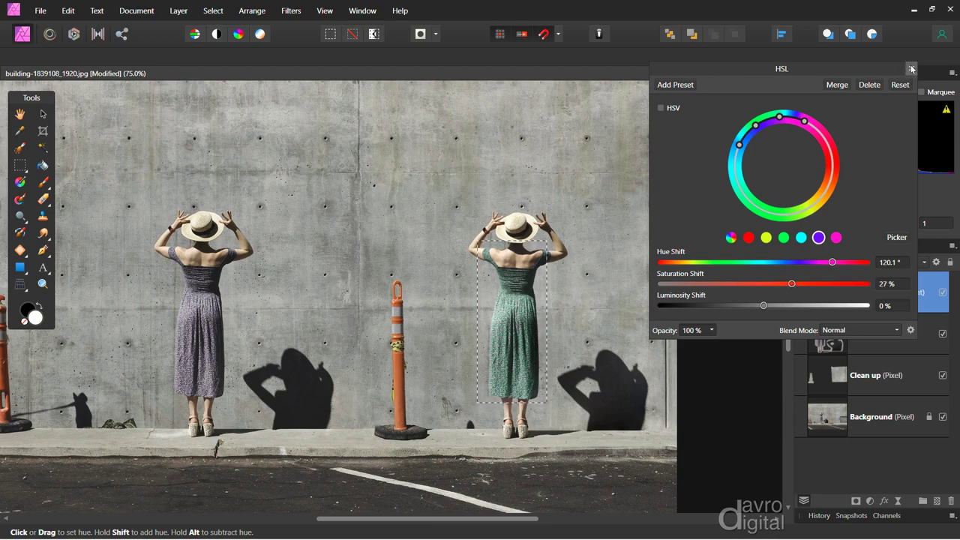
left_click(911, 69)
key("ctrl+d")
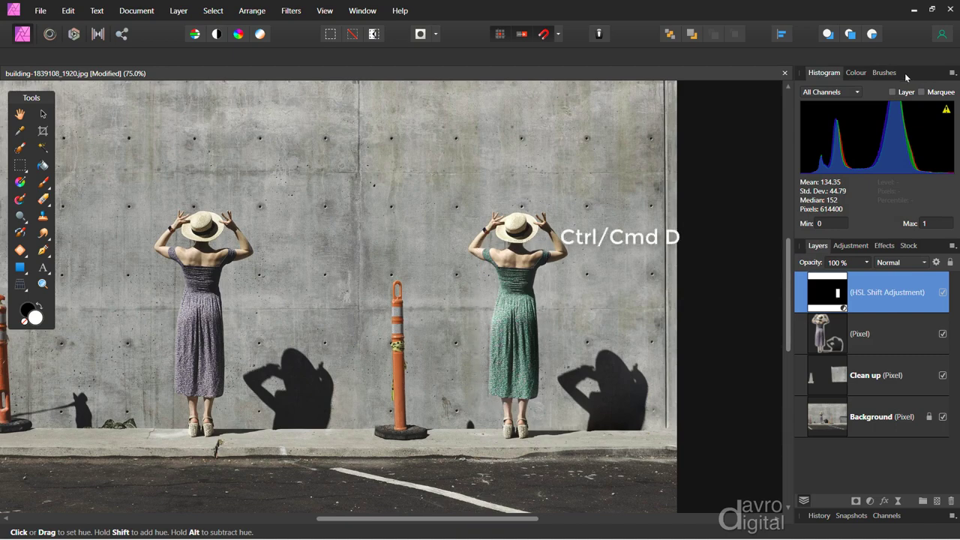
Merge all visible layers into a new pixel layer at the top of the stack.
key("ctrl+0")
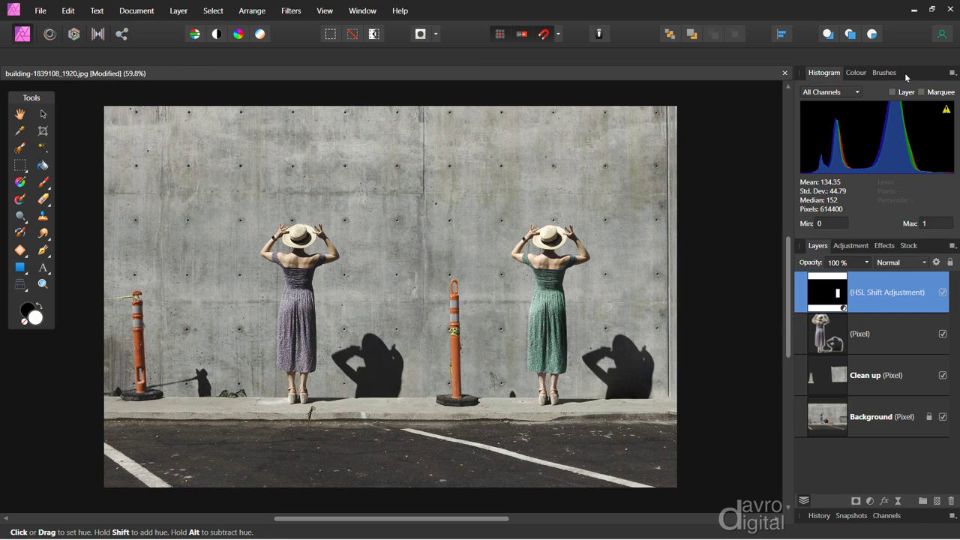
right_click(894, 284)
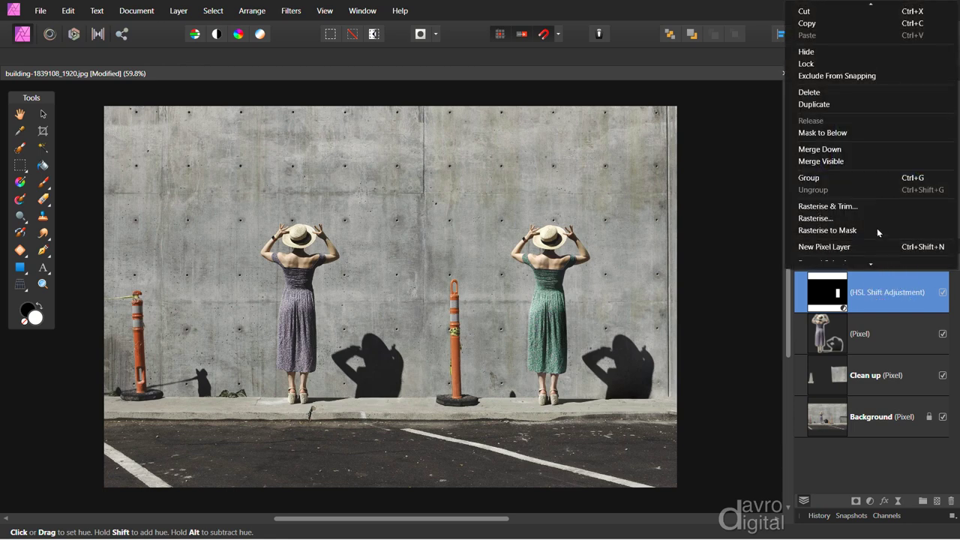
left_click(850, 159)
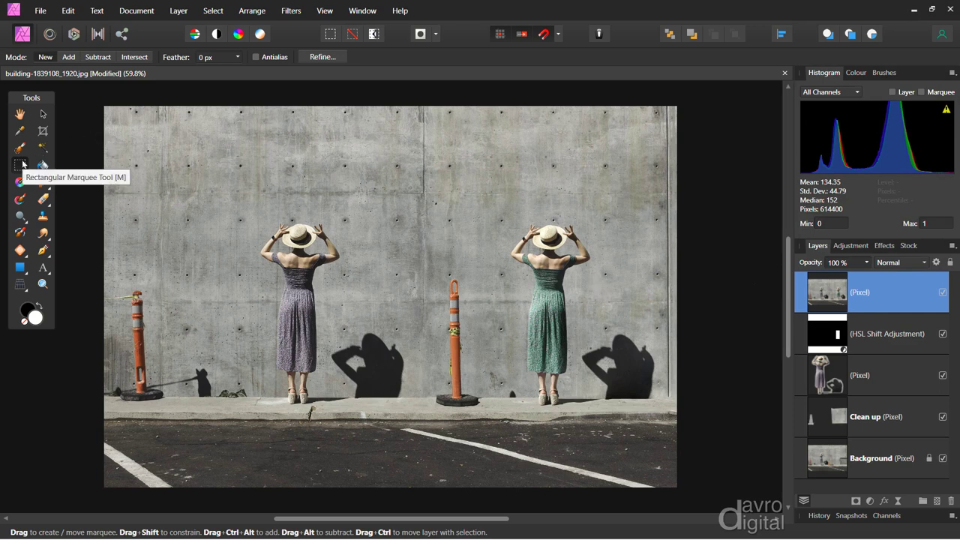
Copy the full-width wall and pavement area down to the kerb's lower edge onto a new layer, then clear the selection.
left_click_drag(102, 103, 689, 409)
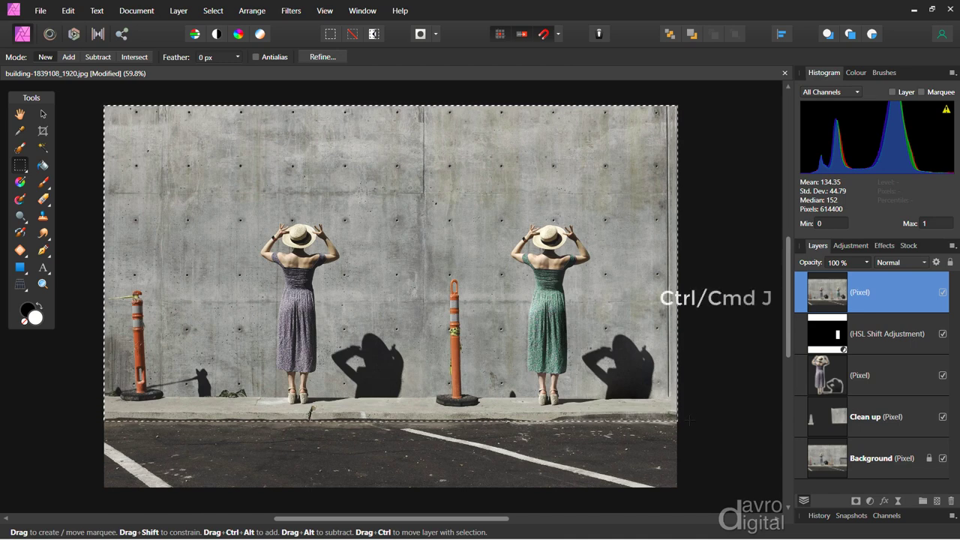
key("ctrl+j")
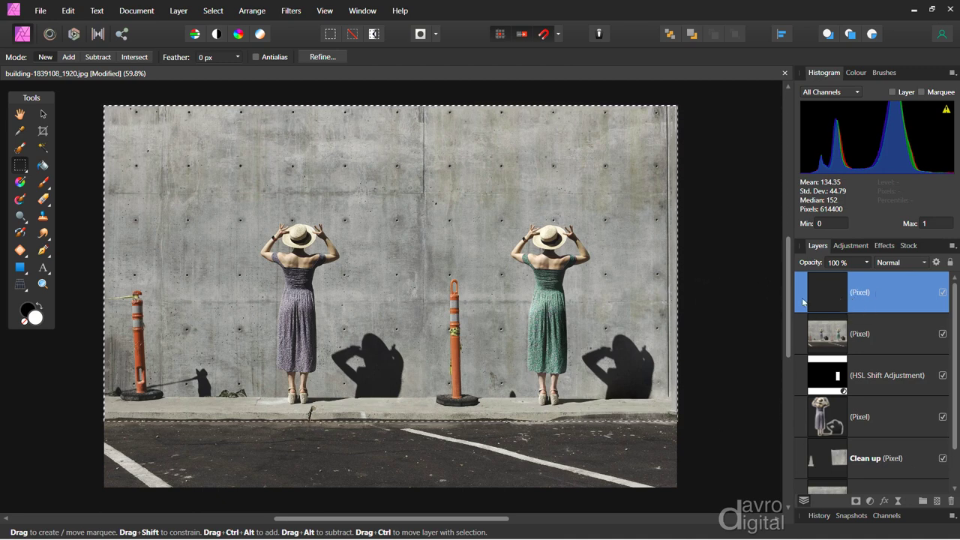
key("ctrl+d")
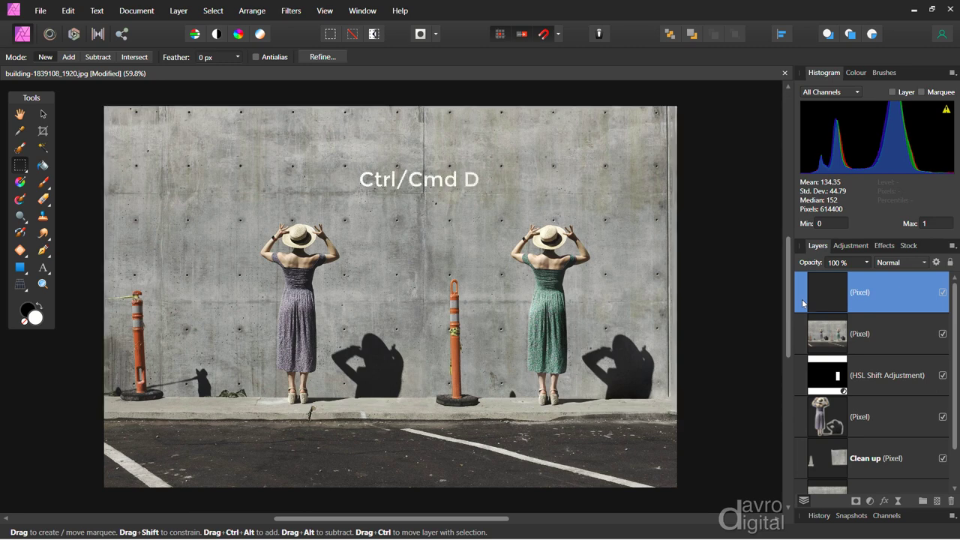
Extend the canvas below the photo to 1920 × 2140 px with the Crop Tool, with the merged photo layer selected.
left_click(833, 331)
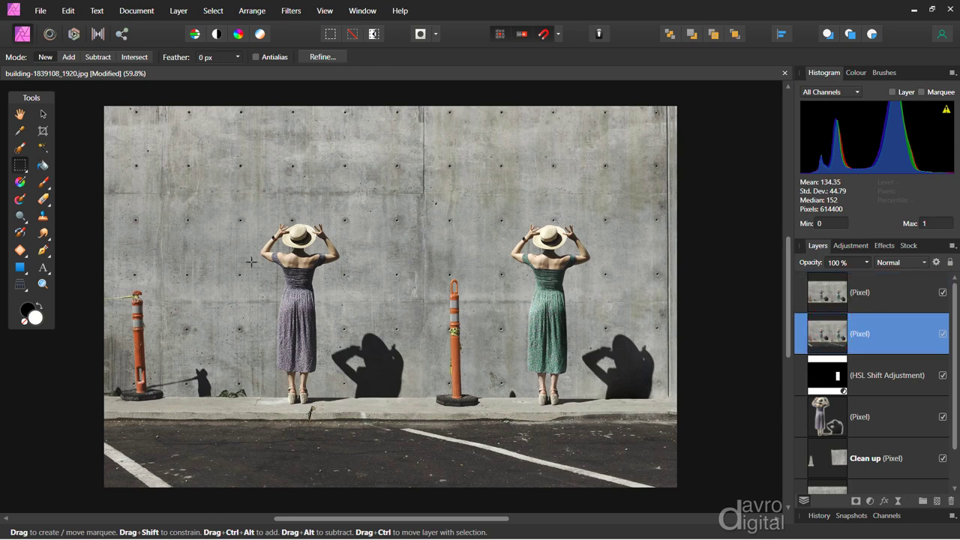
left_click(43, 132)
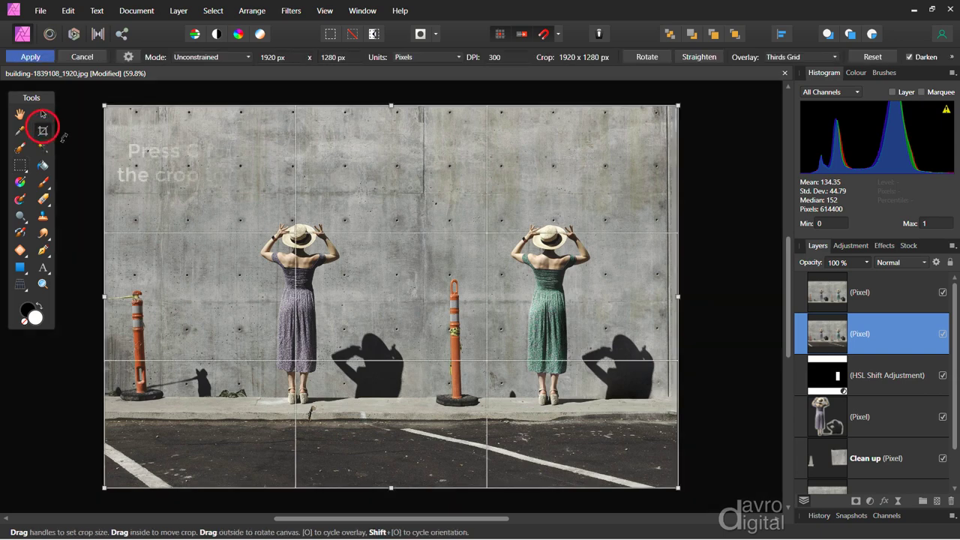
key("space")
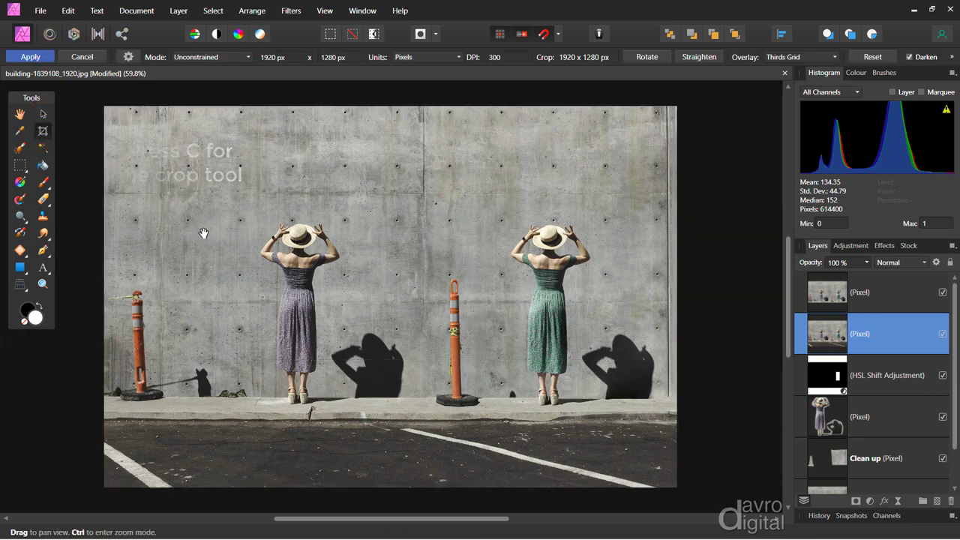
key("ctrl")
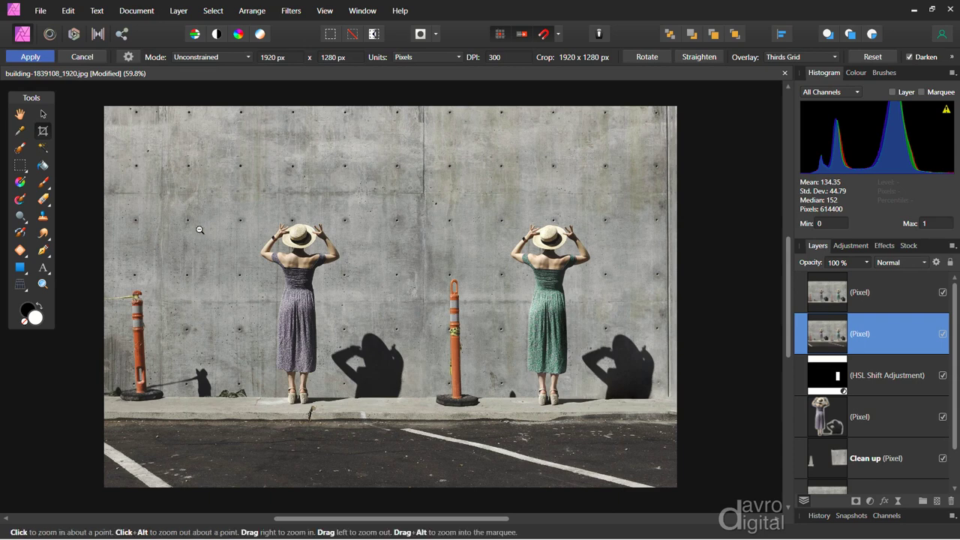
left_click(199, 228, "ctrl+alt")
left_click(199, 229, "ctrl+alt")
left_click_drag(256, 257, 402, 211)
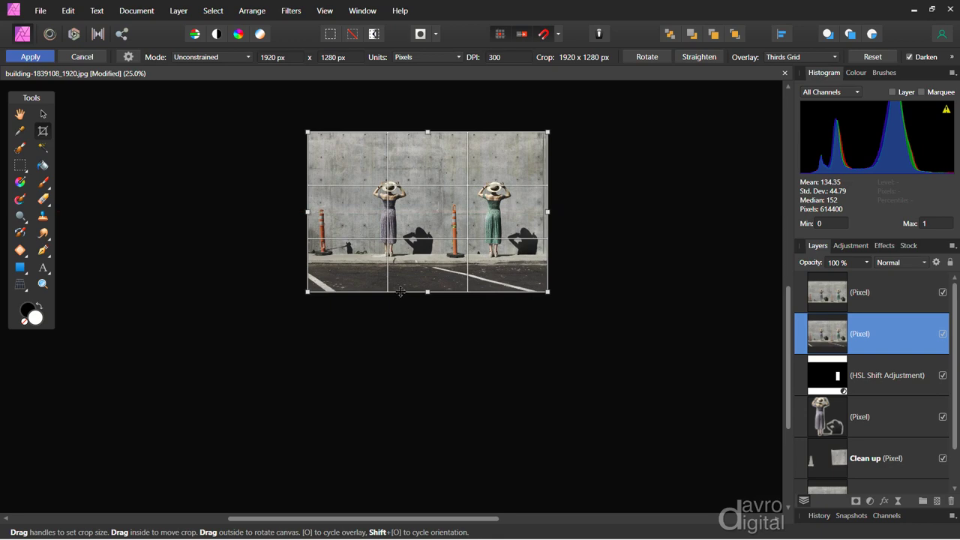
left_click_drag(427, 293, 433, 399)
double_click(431, 347)
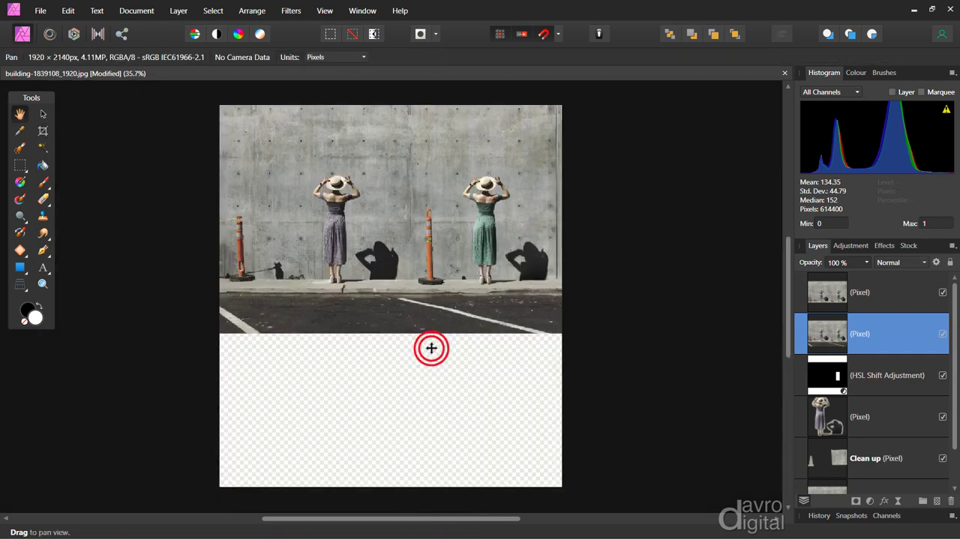
Flip the wall copy layer vertically below the kerb with the Move Tool, squashing it slightly so it forms a reflection.
left_click(884, 292)
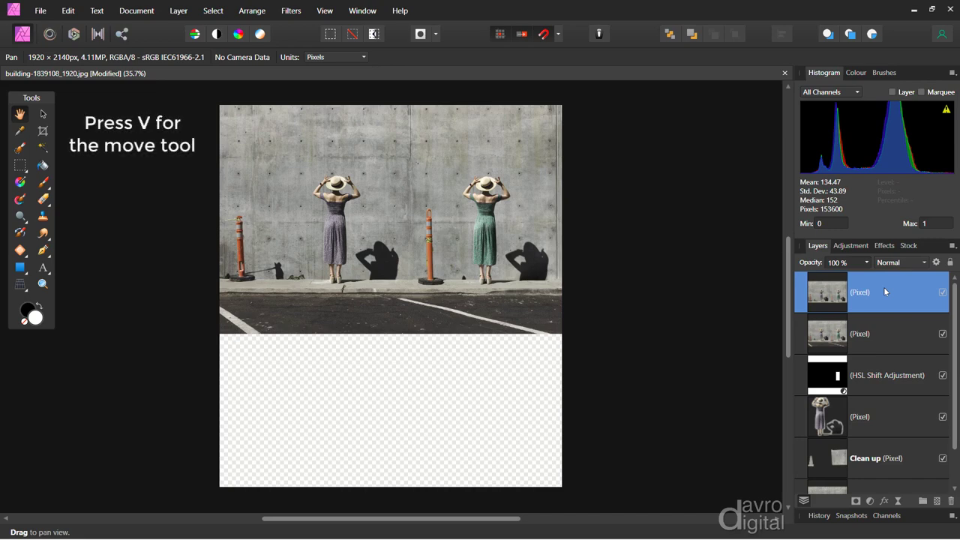
key("v")
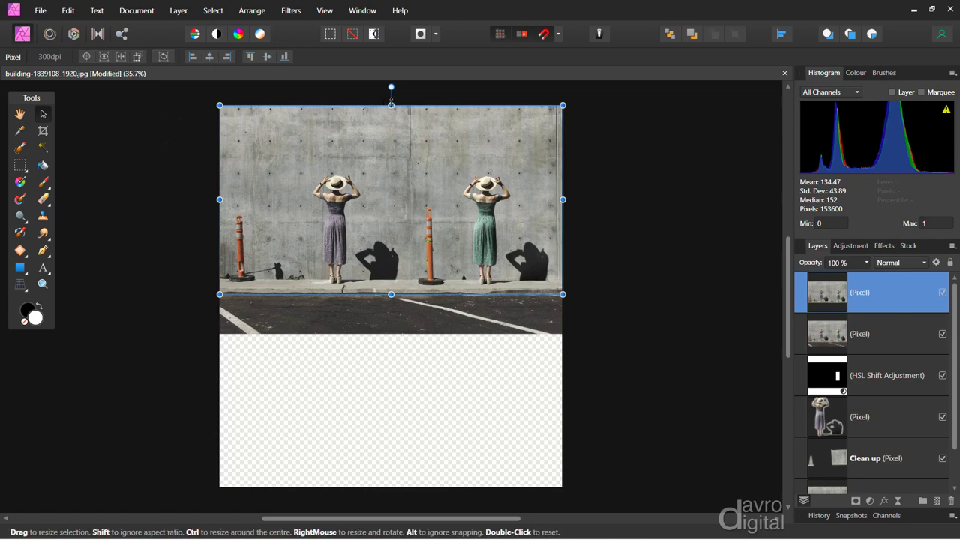
left_click_drag(391, 104, 397, 447)
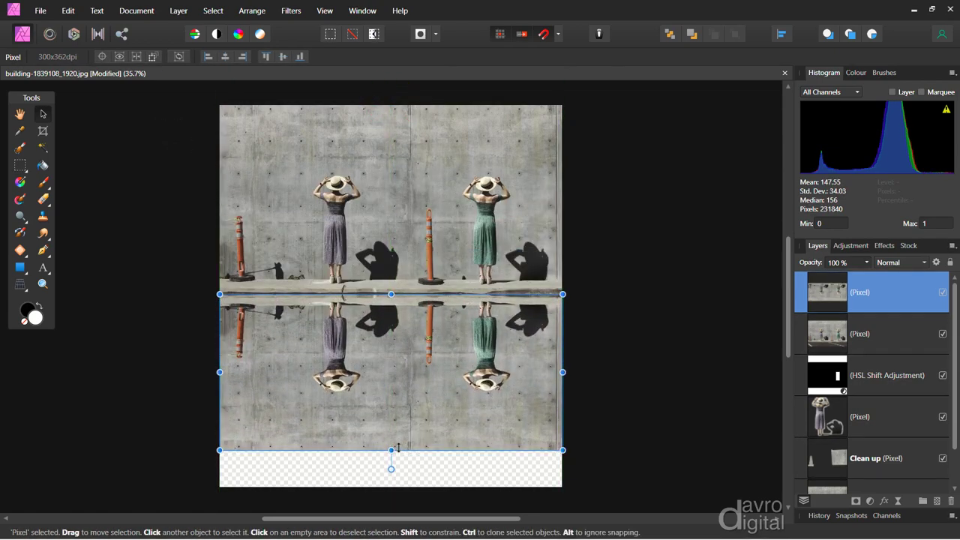
Crop the empty strip below the reflection so the canvas measures 1920 × 1687 px.
key("c")
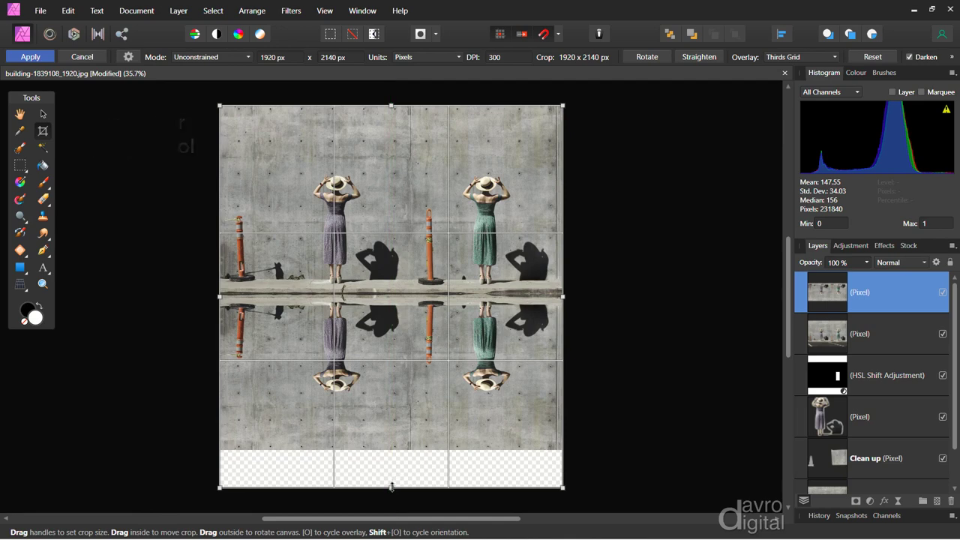
left_click_drag(391, 487, 391, 407)
key("h")
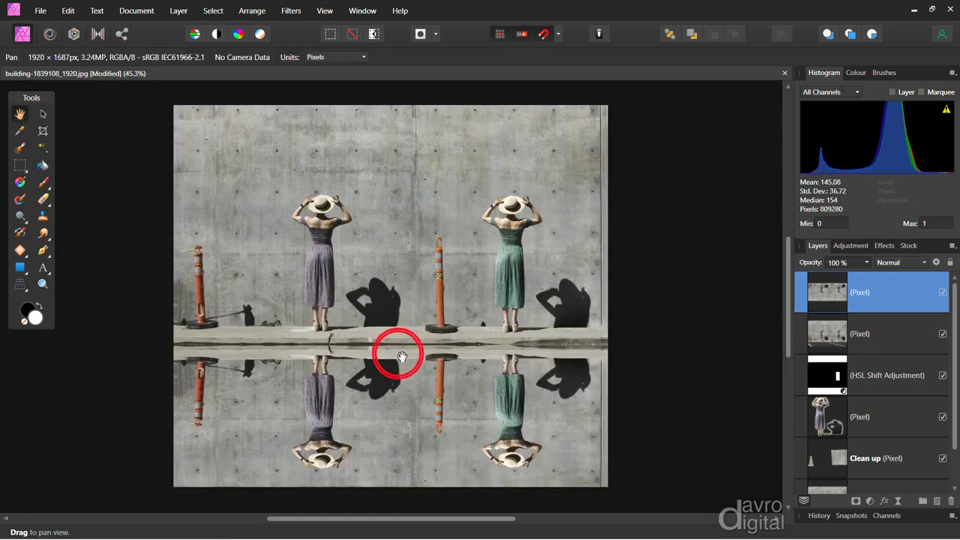
Add a Live Ripple filter to the reflection layer with Intensity 13.021 and Preserve Alpha on.
left_click(897, 500)
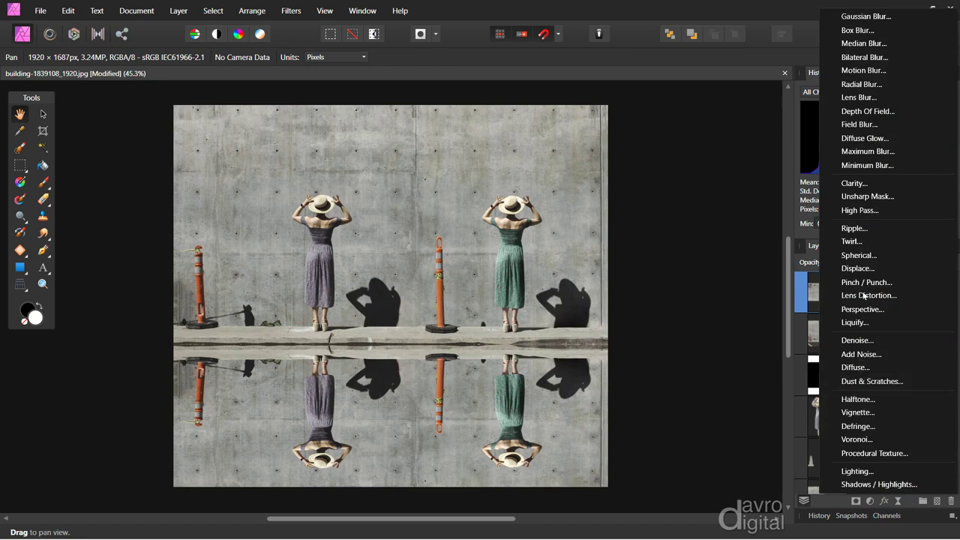
left_click(855, 225)
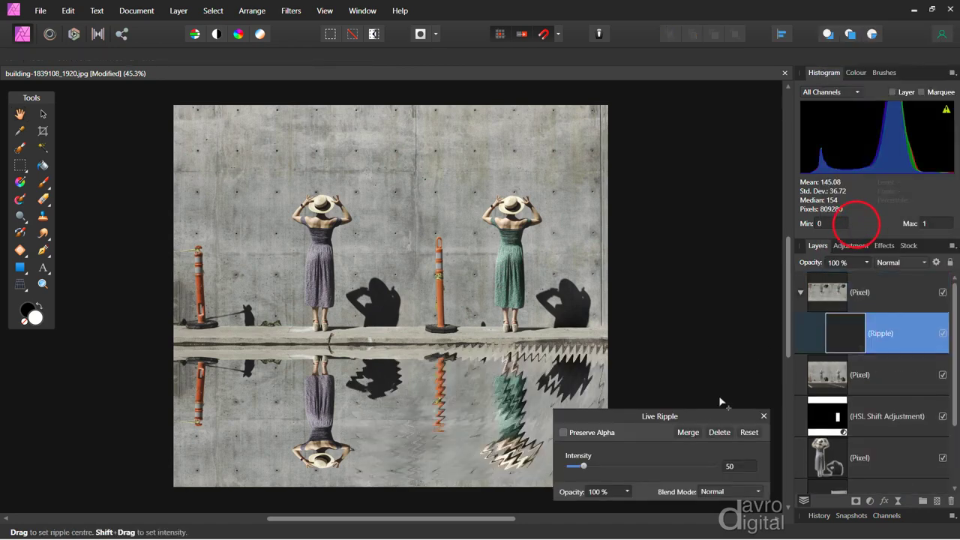
left_click_drag(668, 415, 742, 140)
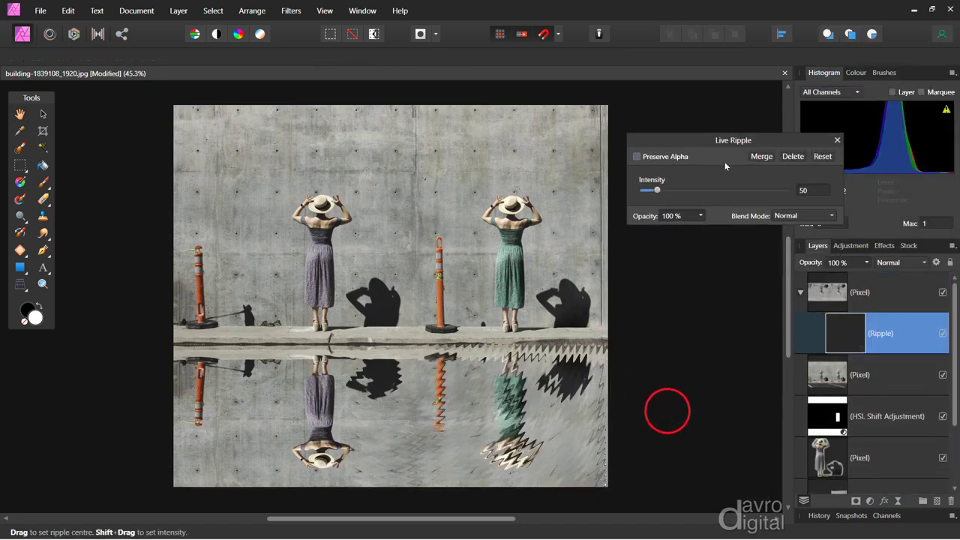
left_click_drag(658, 191, 646, 191)
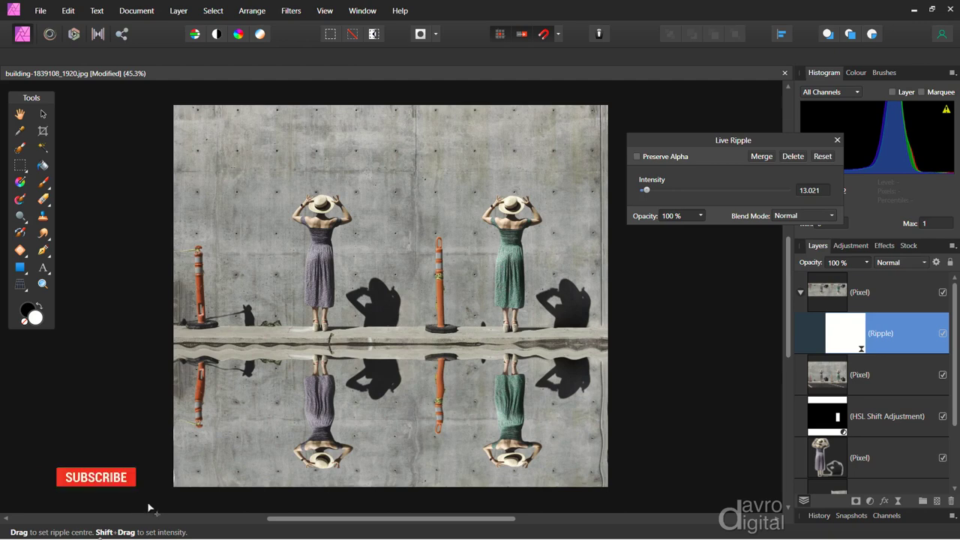
left_click(637, 156)
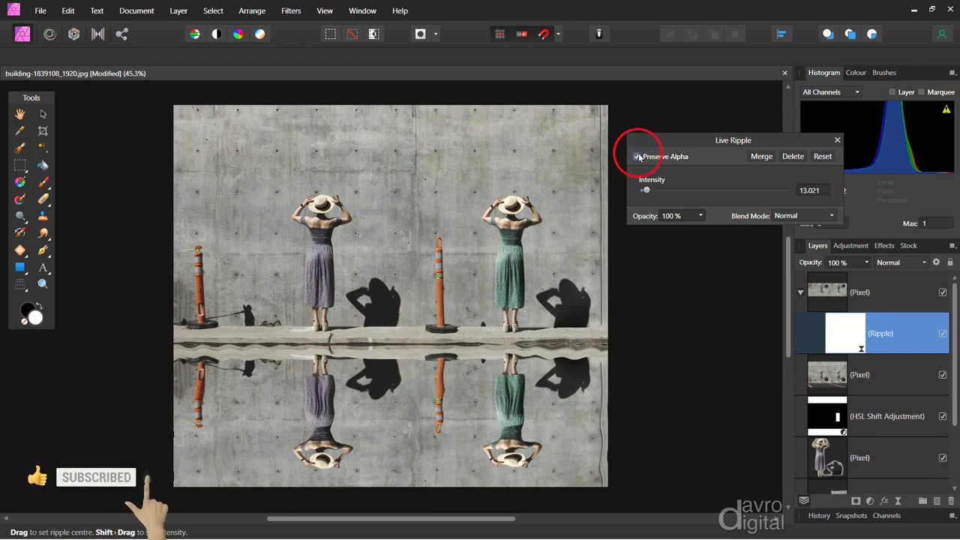
left_click(837, 140)
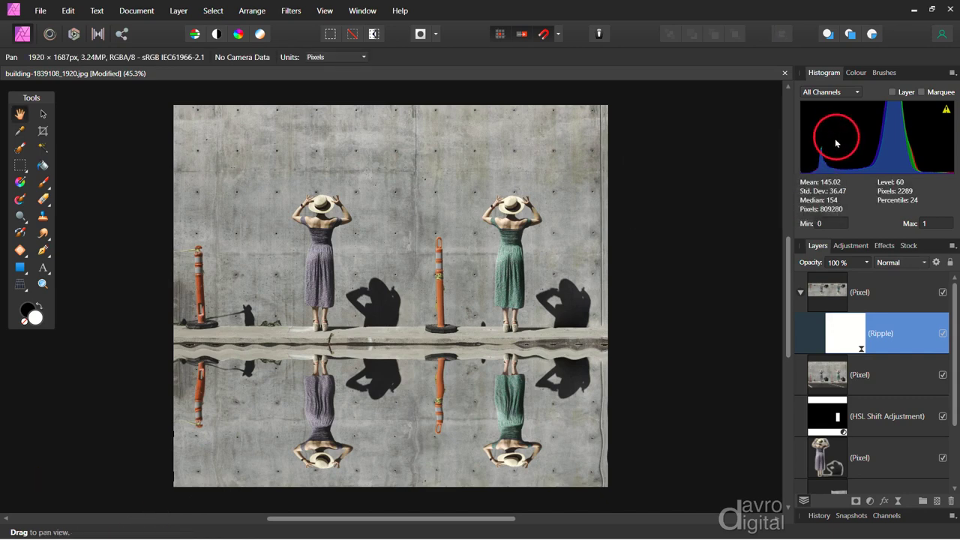
On the reflection layer, make a rectangular marquee selection around both mirrored women, the post between them and their shadows.
left_click(861, 299)
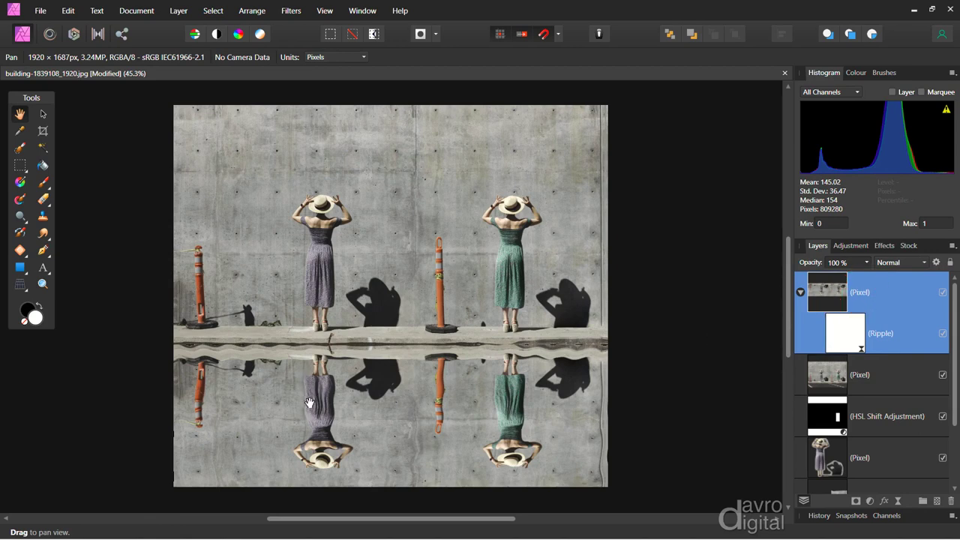
left_click(20, 167)
left_click(90, 165)
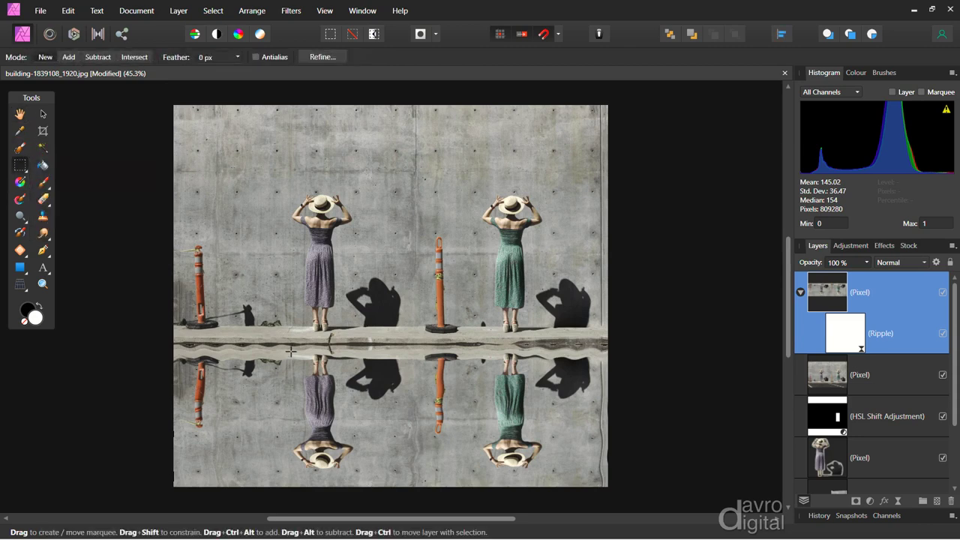
left_click_drag(291, 350, 299, 434)
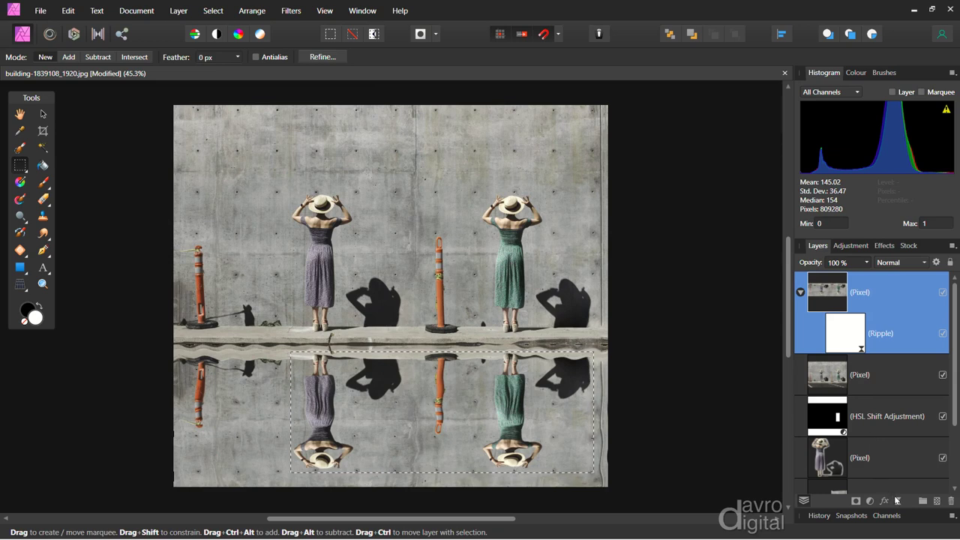
Add a second Live Ripple filter with Intensity 13.021 to the selected part of the reflection, then clear the selection.
left_click(897, 501)
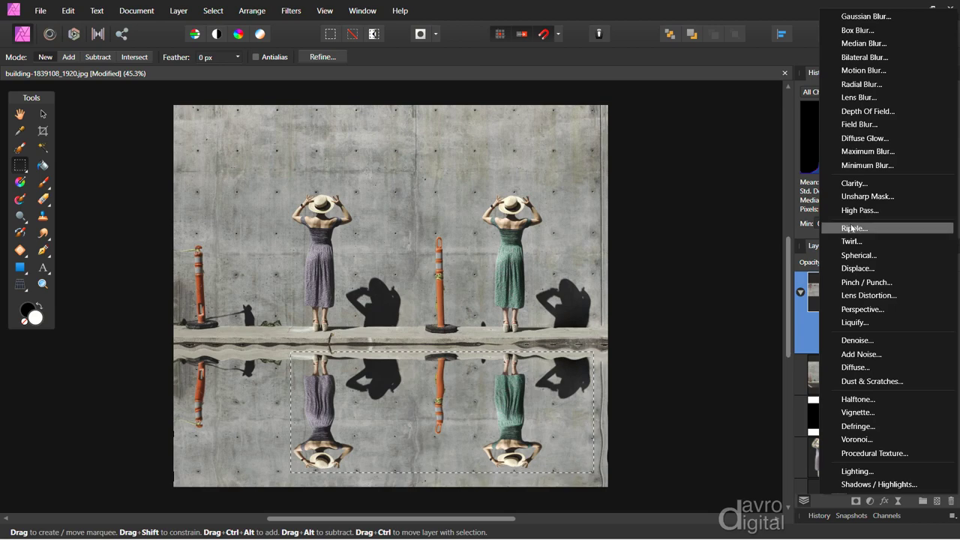
left_click(853, 227)
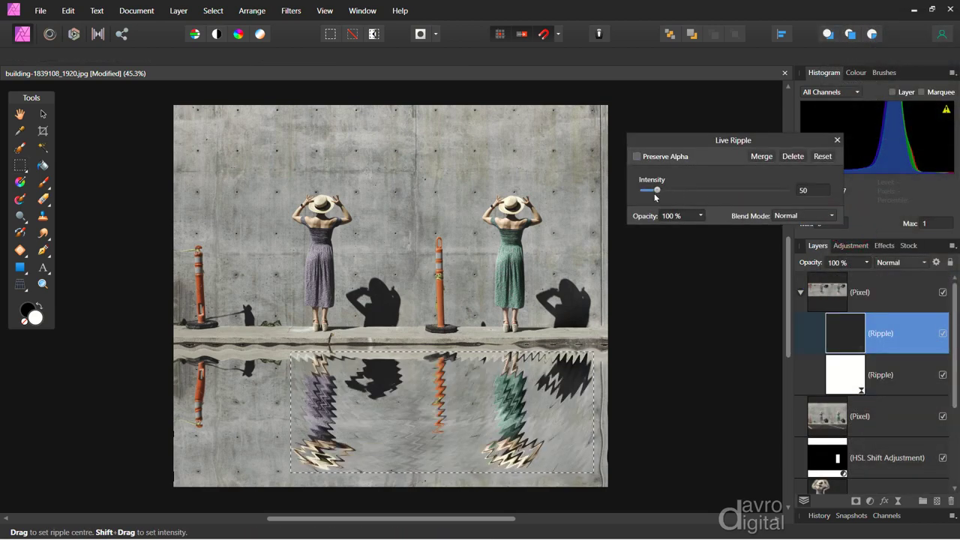
left_click_drag(657, 191, 647, 189)
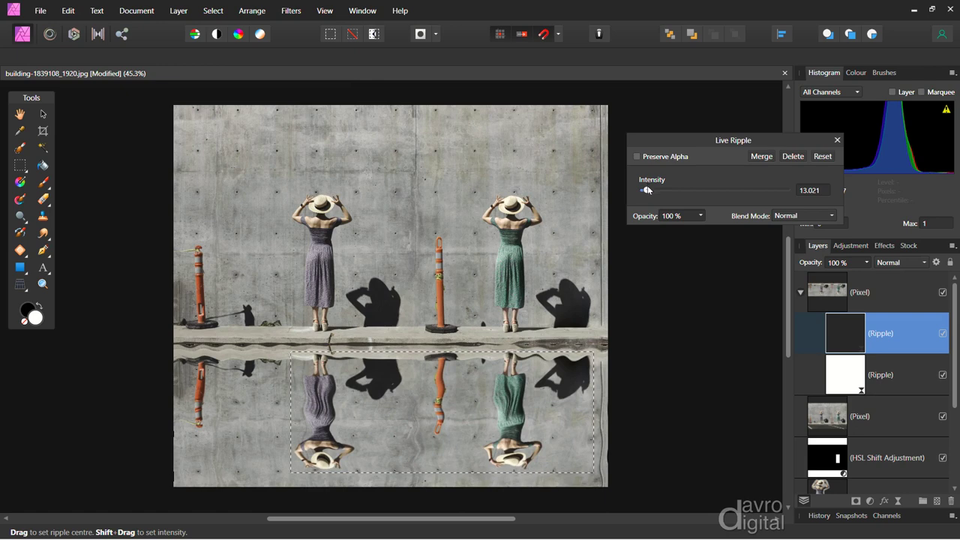
left_click(837, 141)
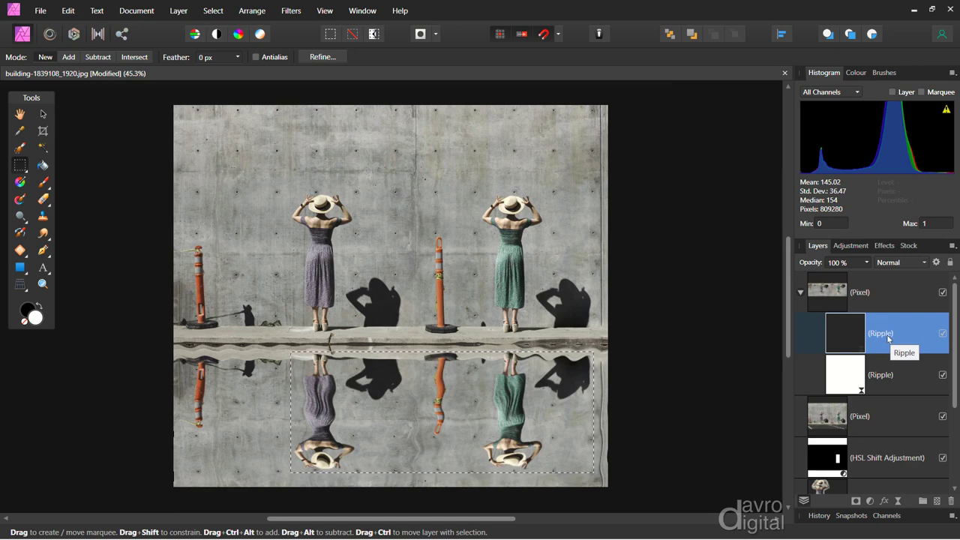
key("ctrl+d")
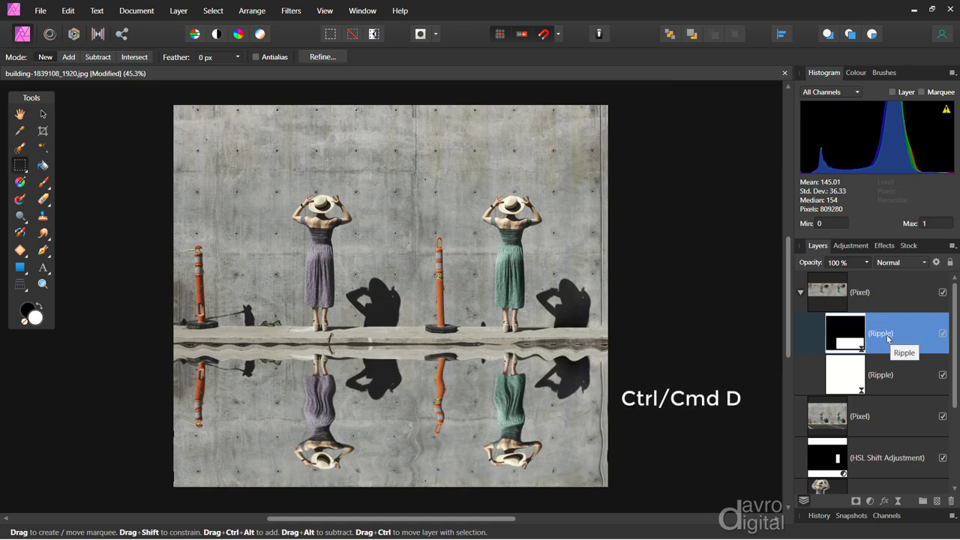
Add a Live Vignette filter at the top of the layer stack, above the reflection layer, with Exposure -1.236.
left_click(879, 293)
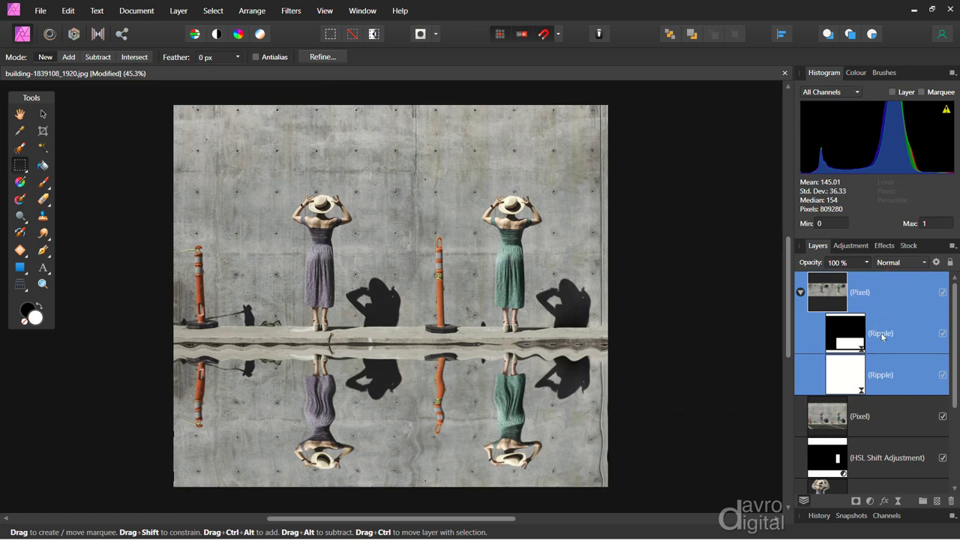
left_click(898, 501)
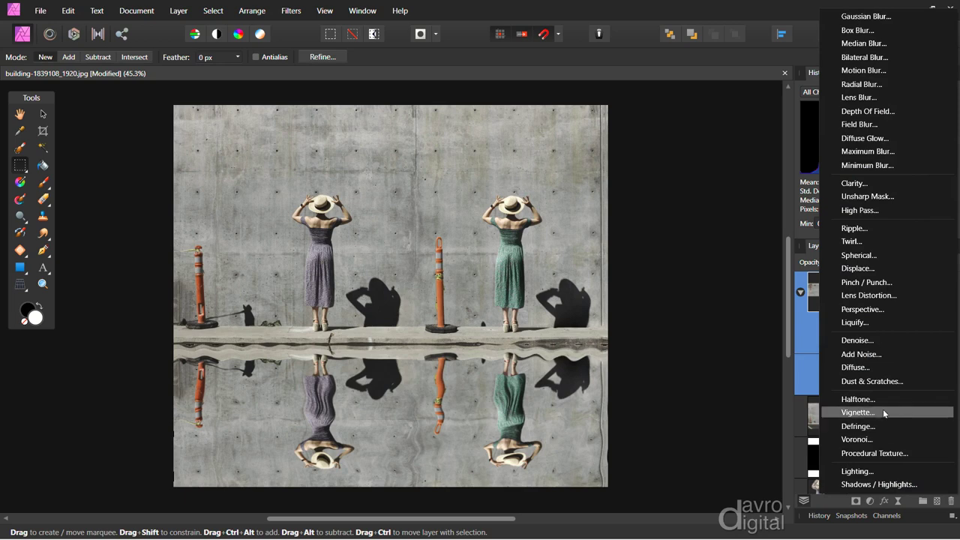
left_click(882, 412)
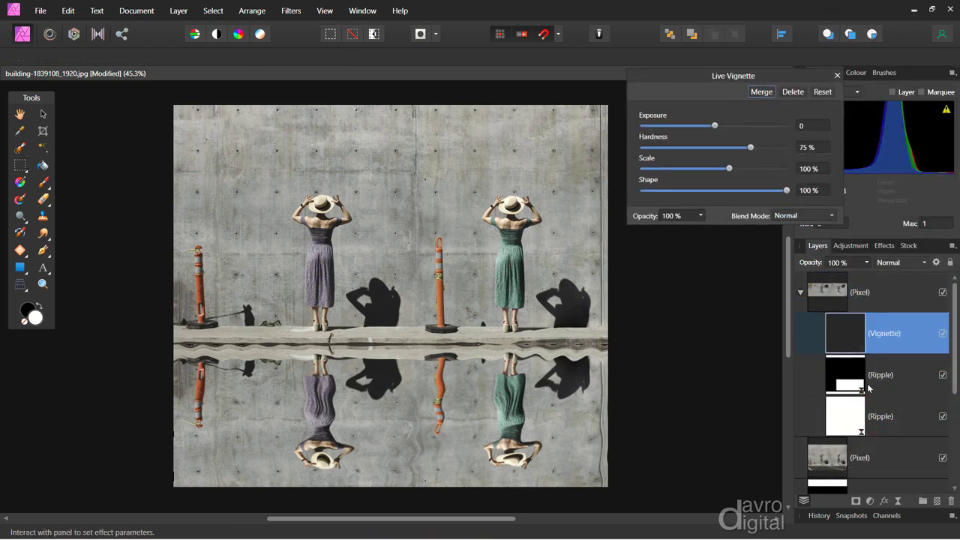
left_click_drag(843, 333, 880, 278)
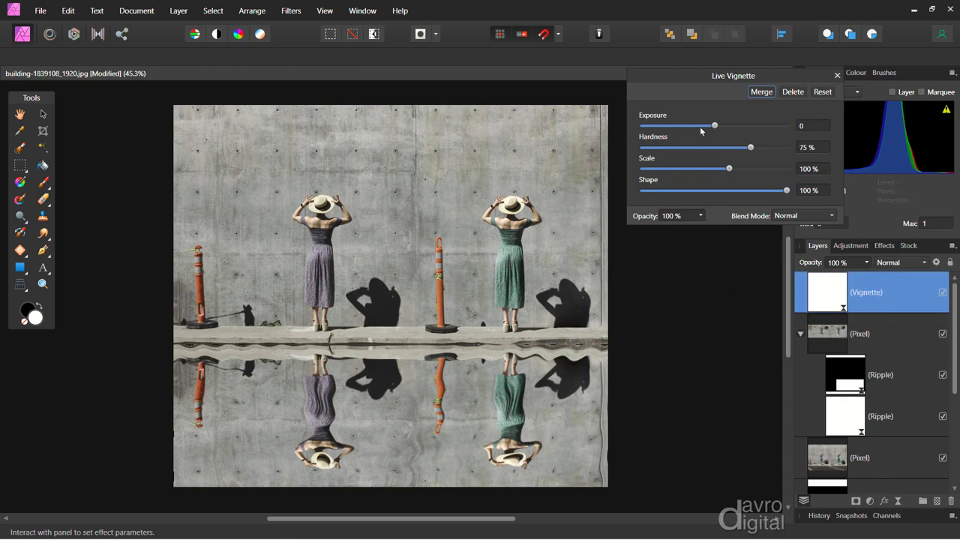
left_click_drag(713, 126, 692, 126)
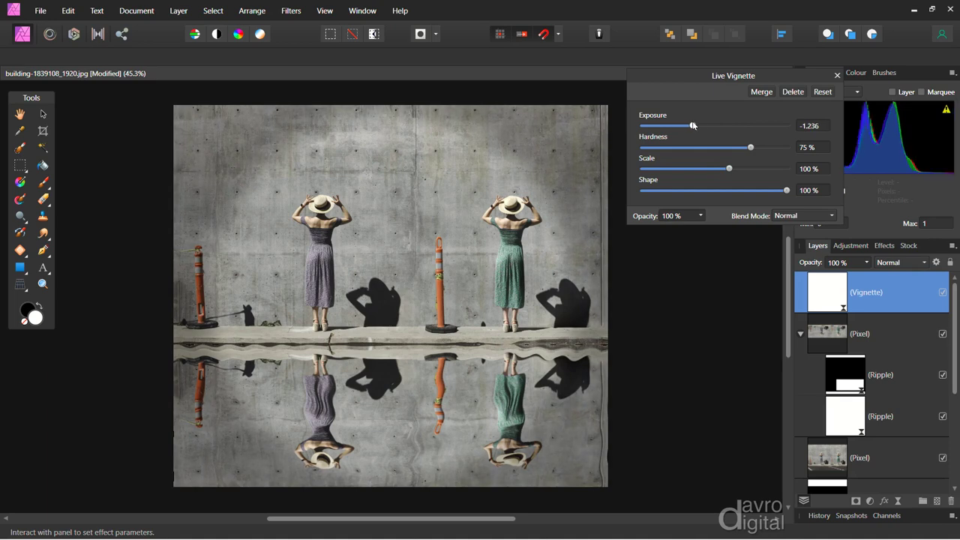
left_click(836, 75)
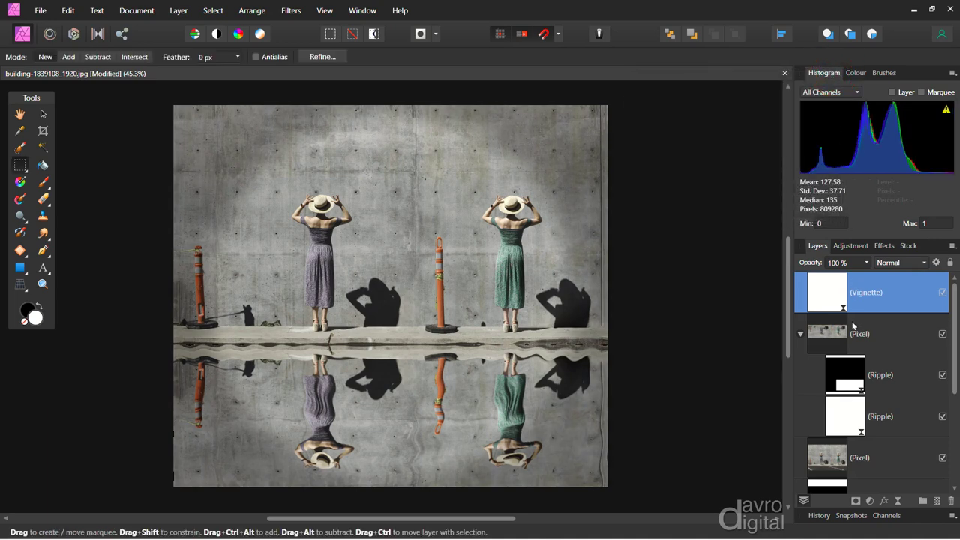
Compare the edited image with the original by hiding and reshowing every layer above the Background.
scroll(852, 327, "down", 5)
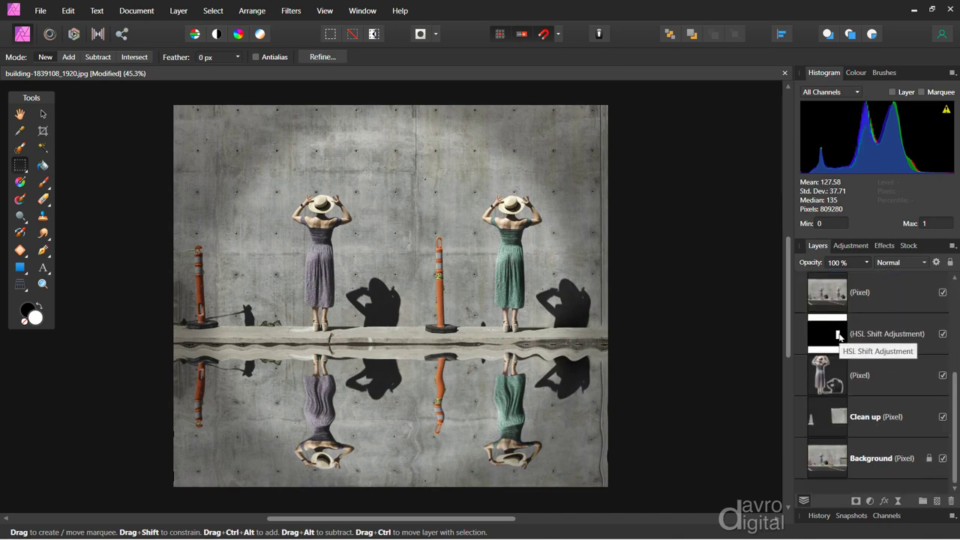
scroll(839, 337, "up", 5)
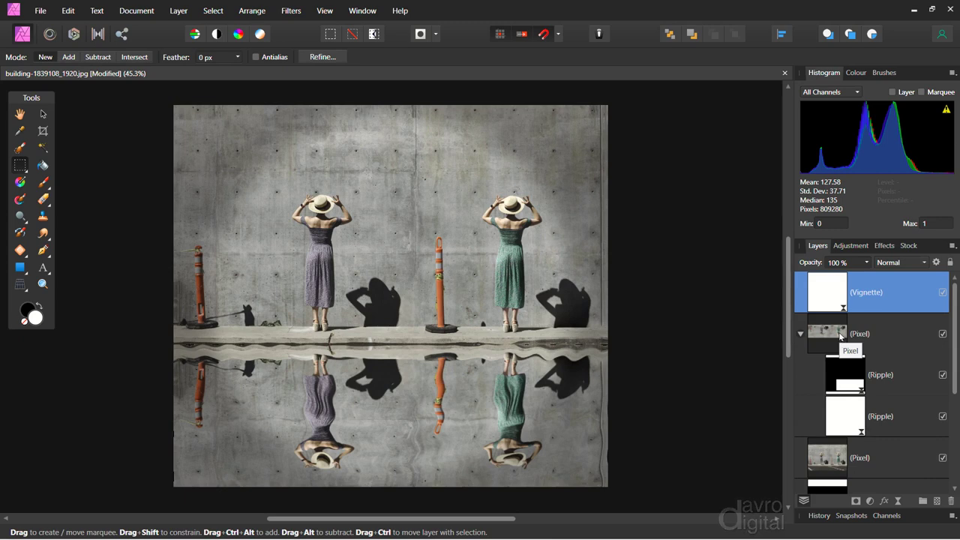
scroll(840, 337, "down", 3)
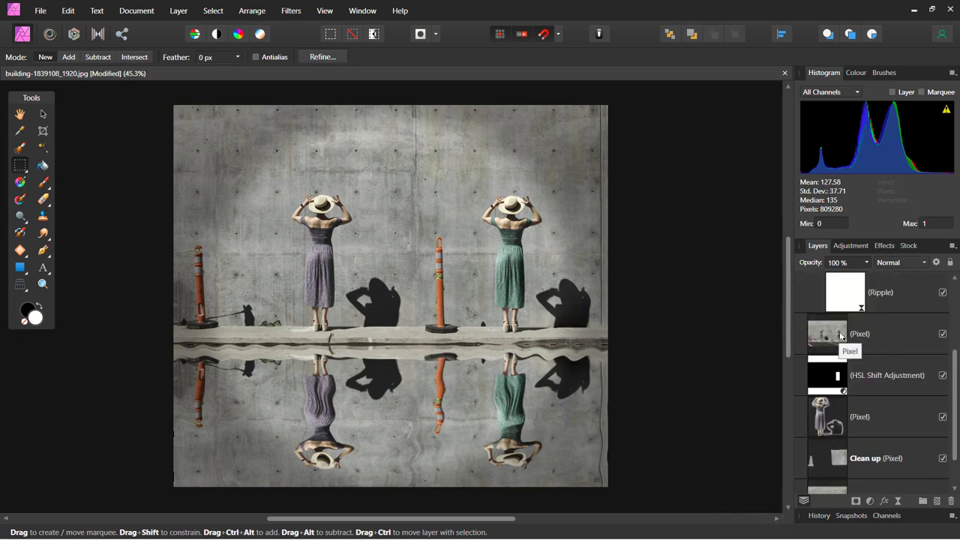
scroll(839, 335, "down", 1)
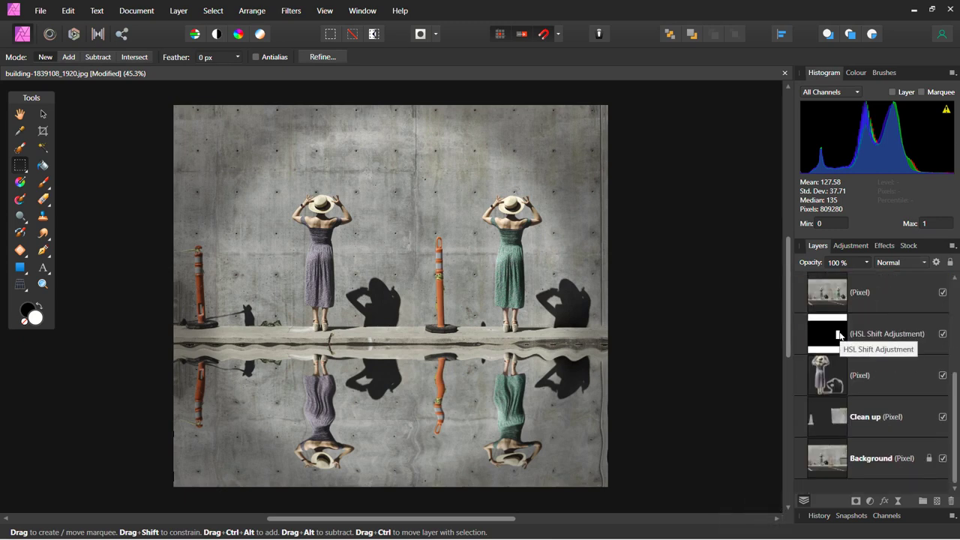
left_click(875, 412, "shift")
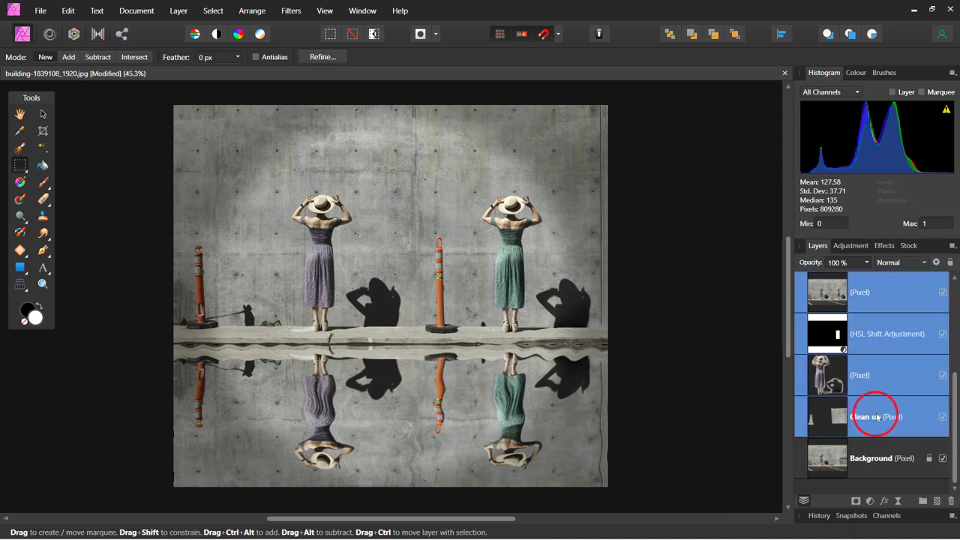
left_click(943, 417)
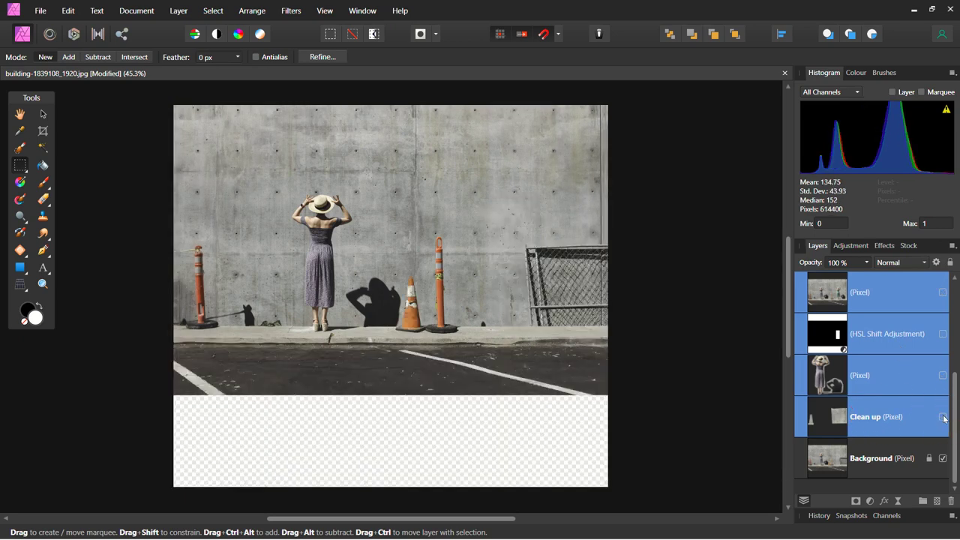
left_click(943, 418)
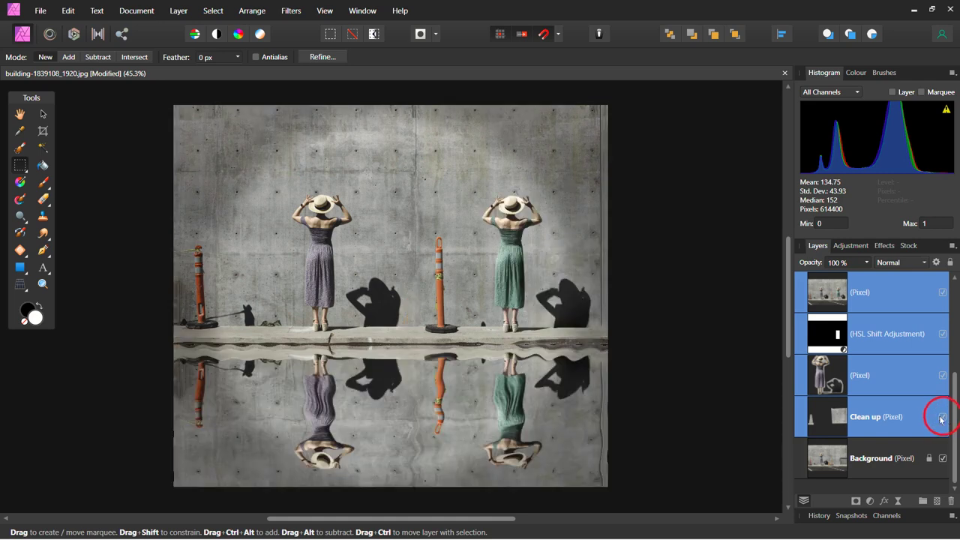